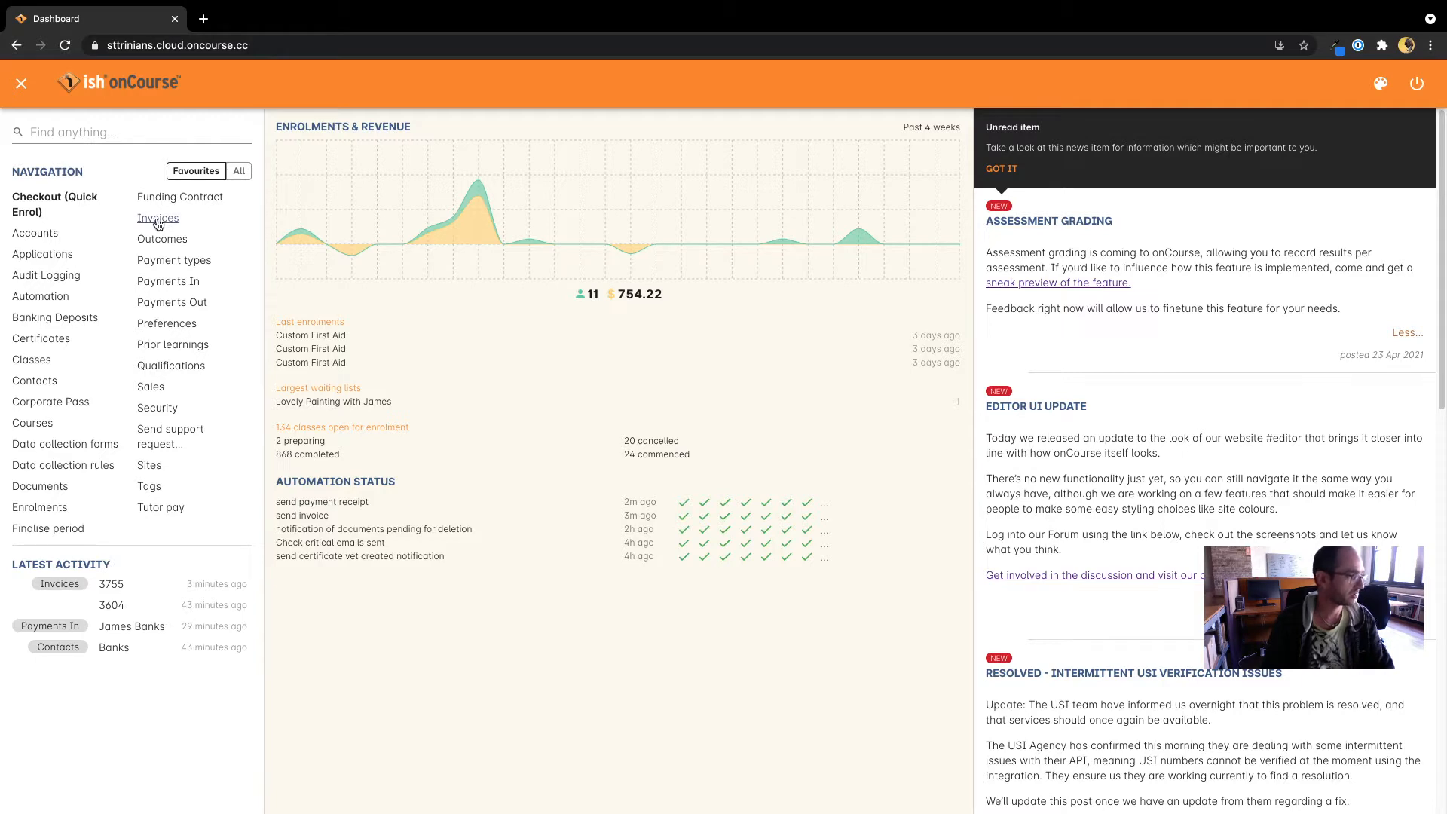
Open the invoices list and filter it to credit notes only, removing the unpaid invoices filter.
click(158, 220)
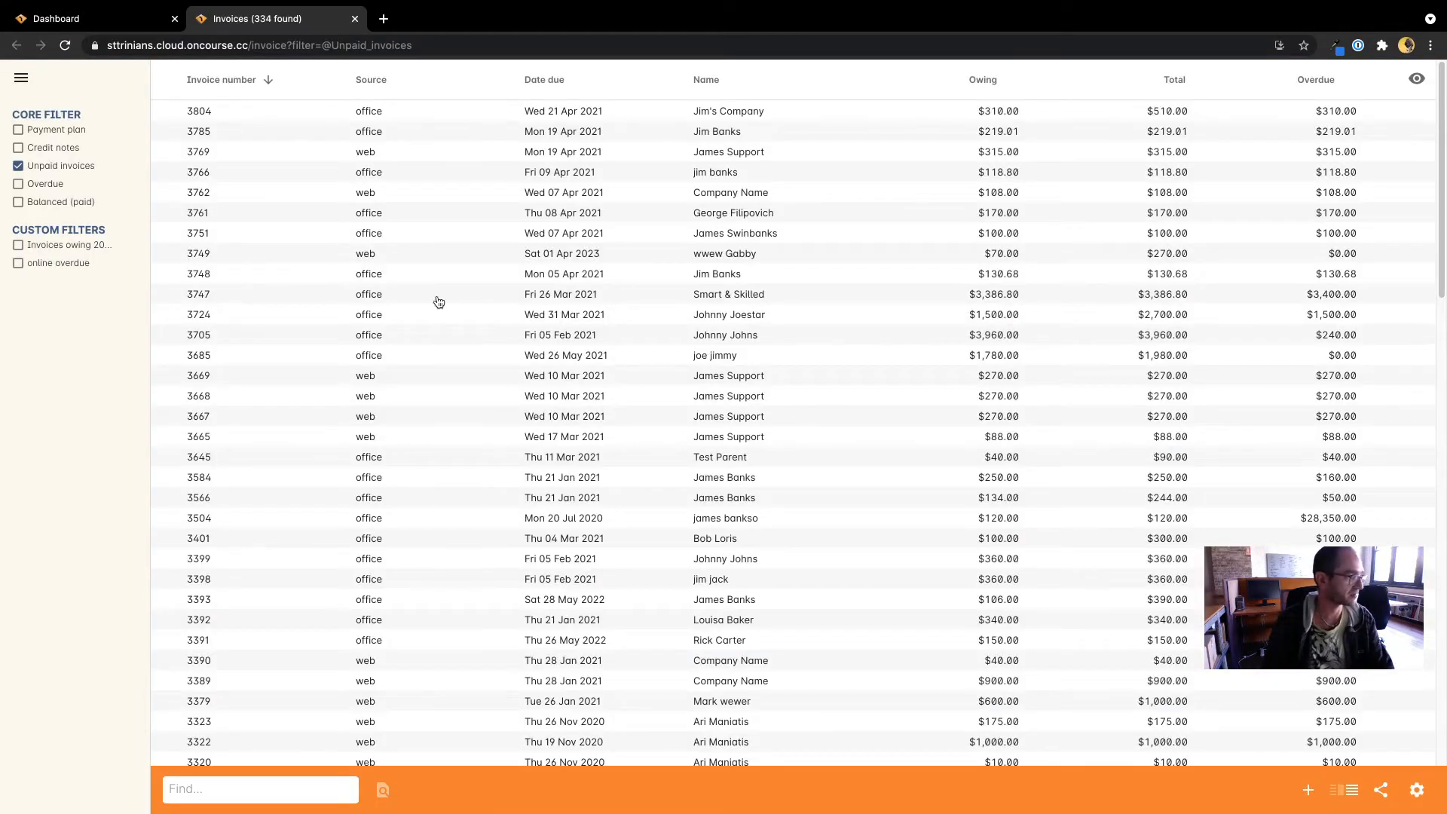
click(64, 167)
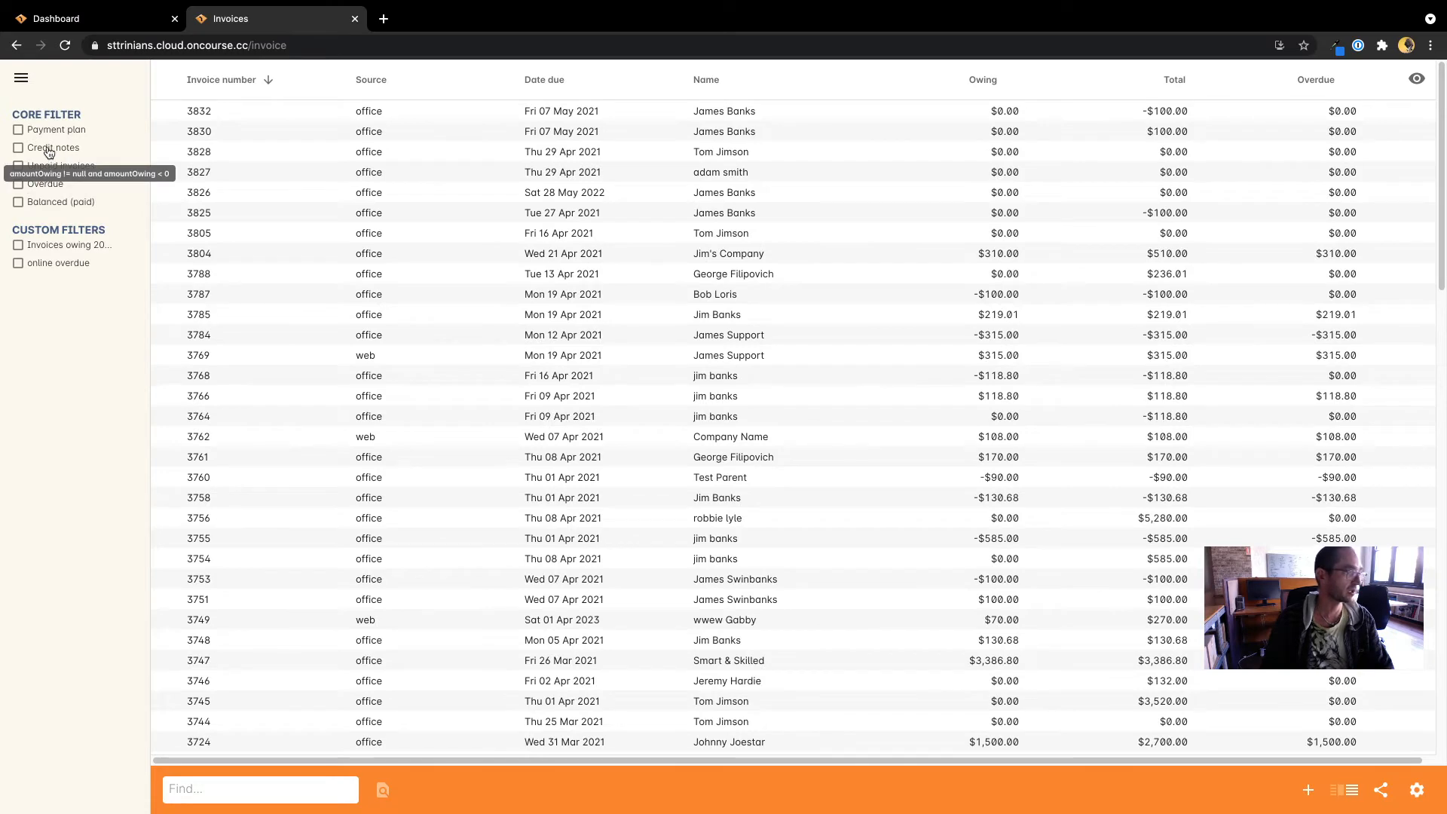
click(69, 154)
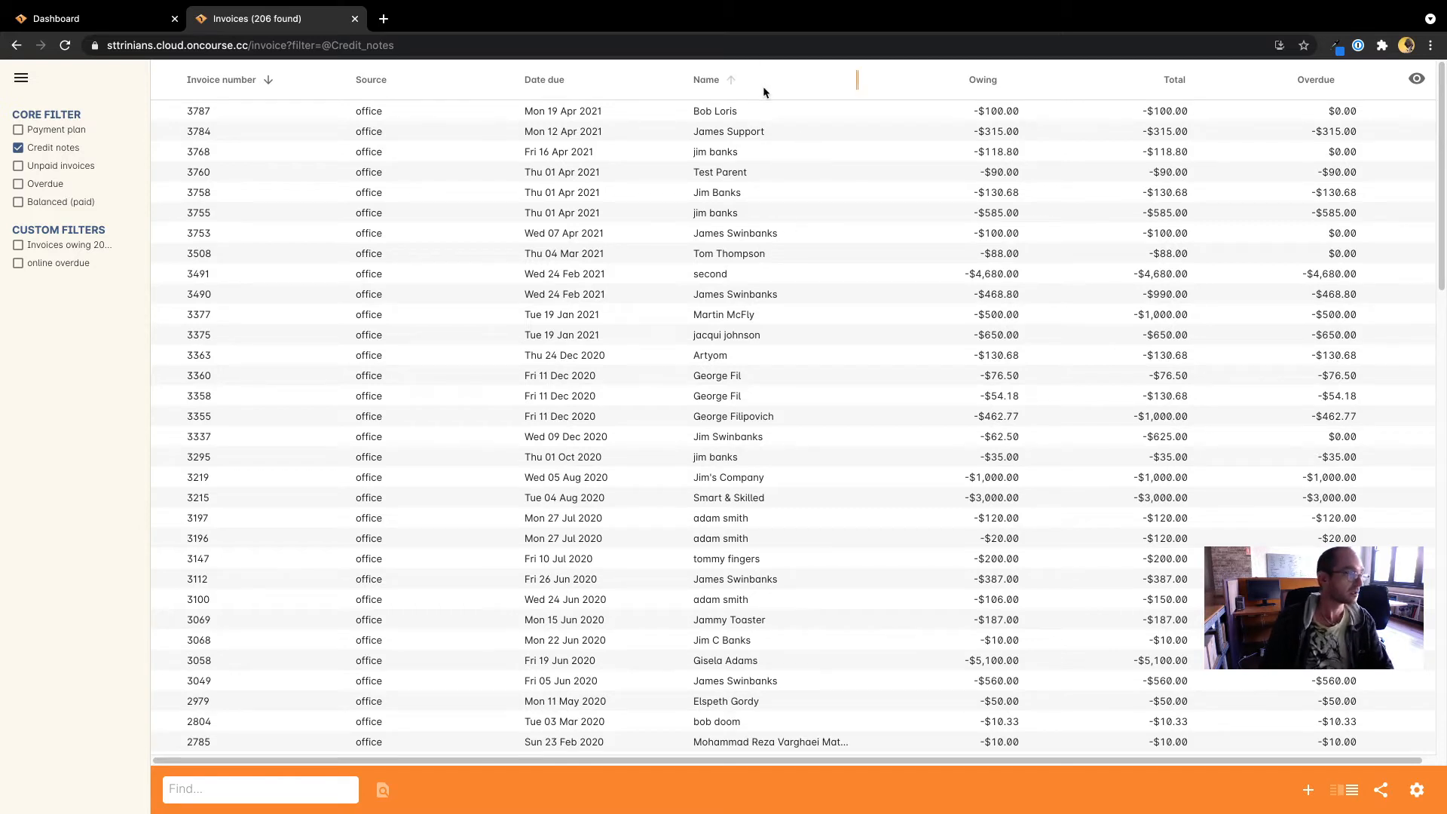
Contra credit note 3787 against invoice 3401 and save the allocation.
click(745, 112)
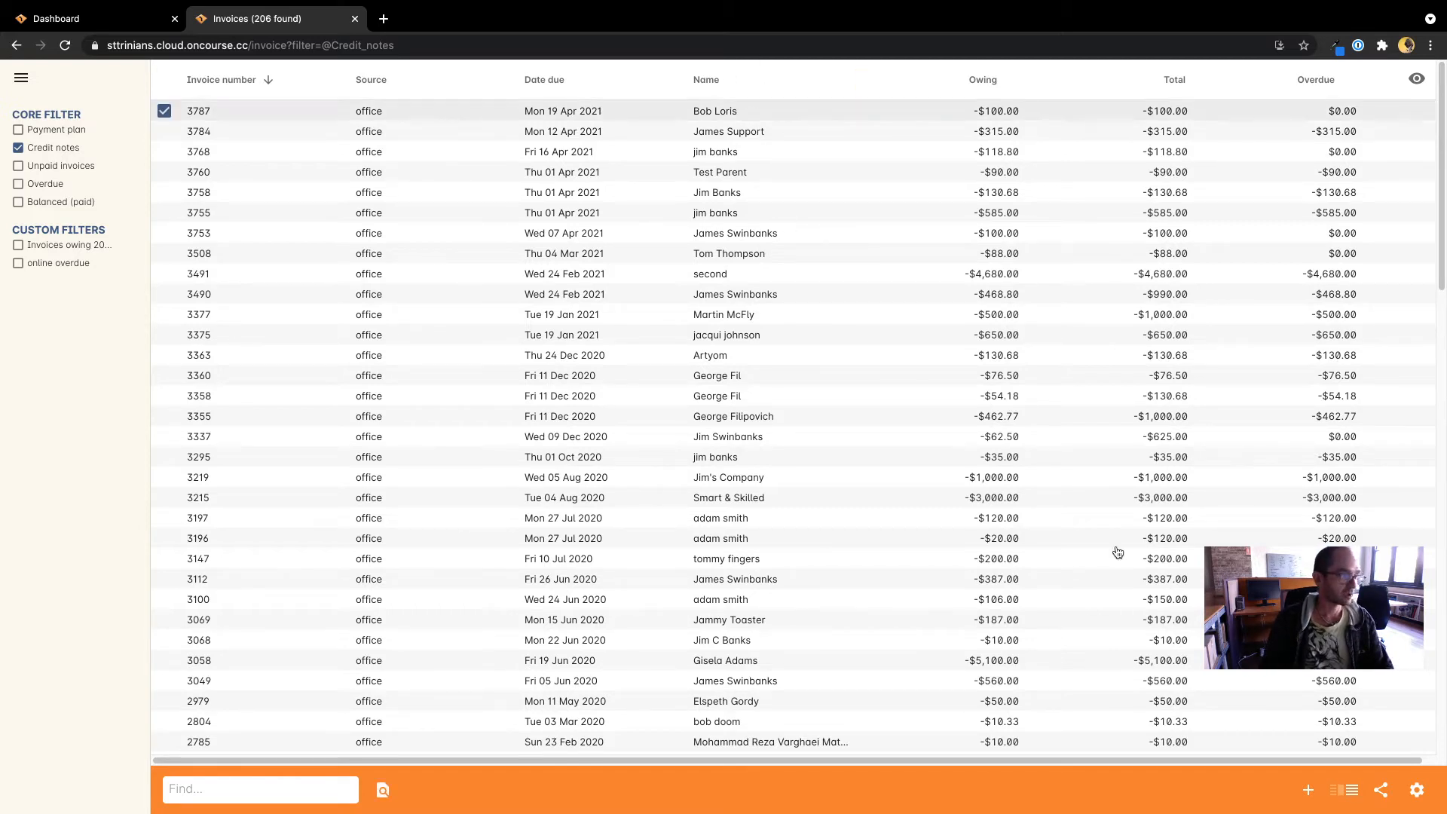
click(1416, 790)
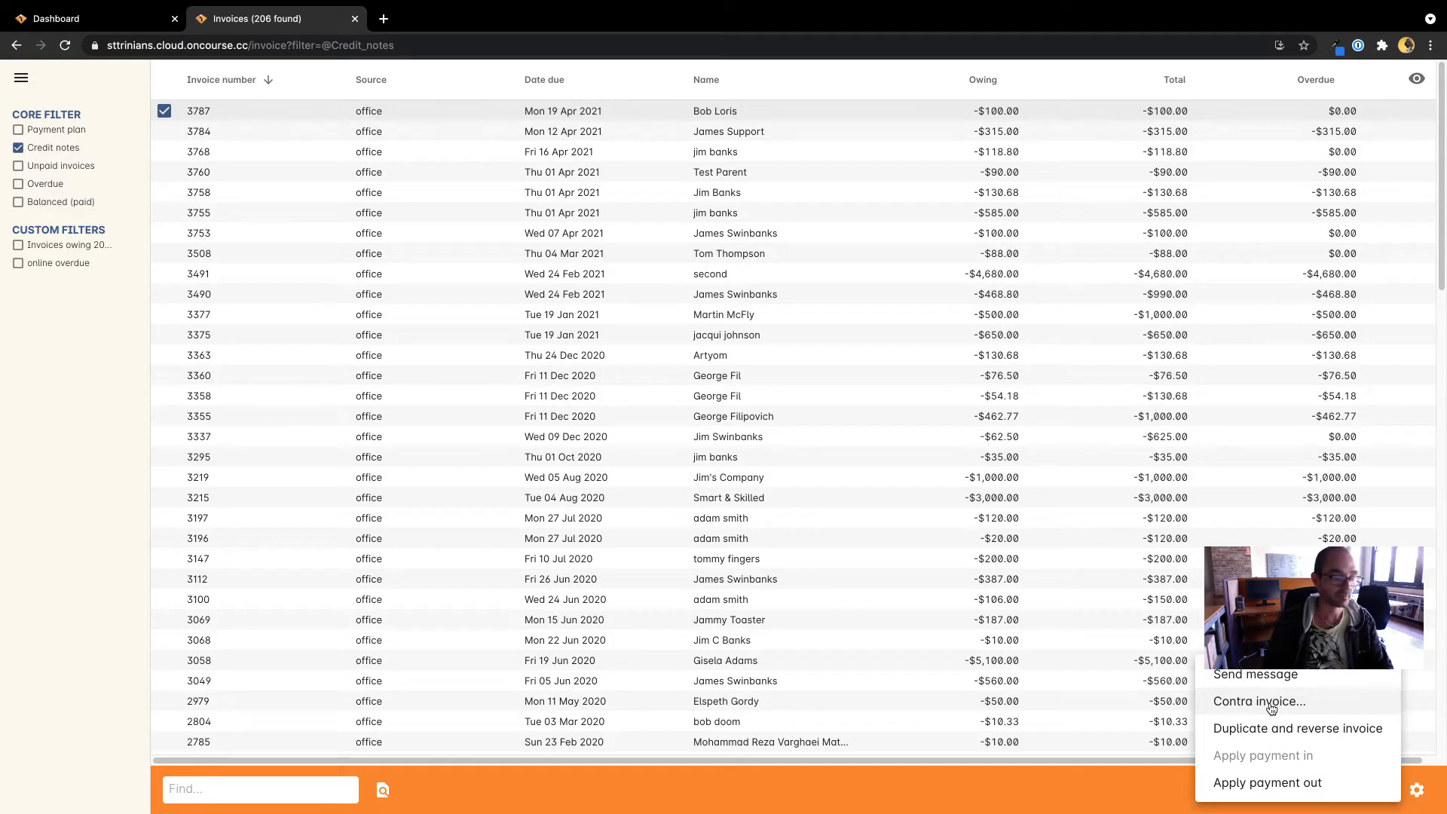
click(1422, 793)
click(1421, 793)
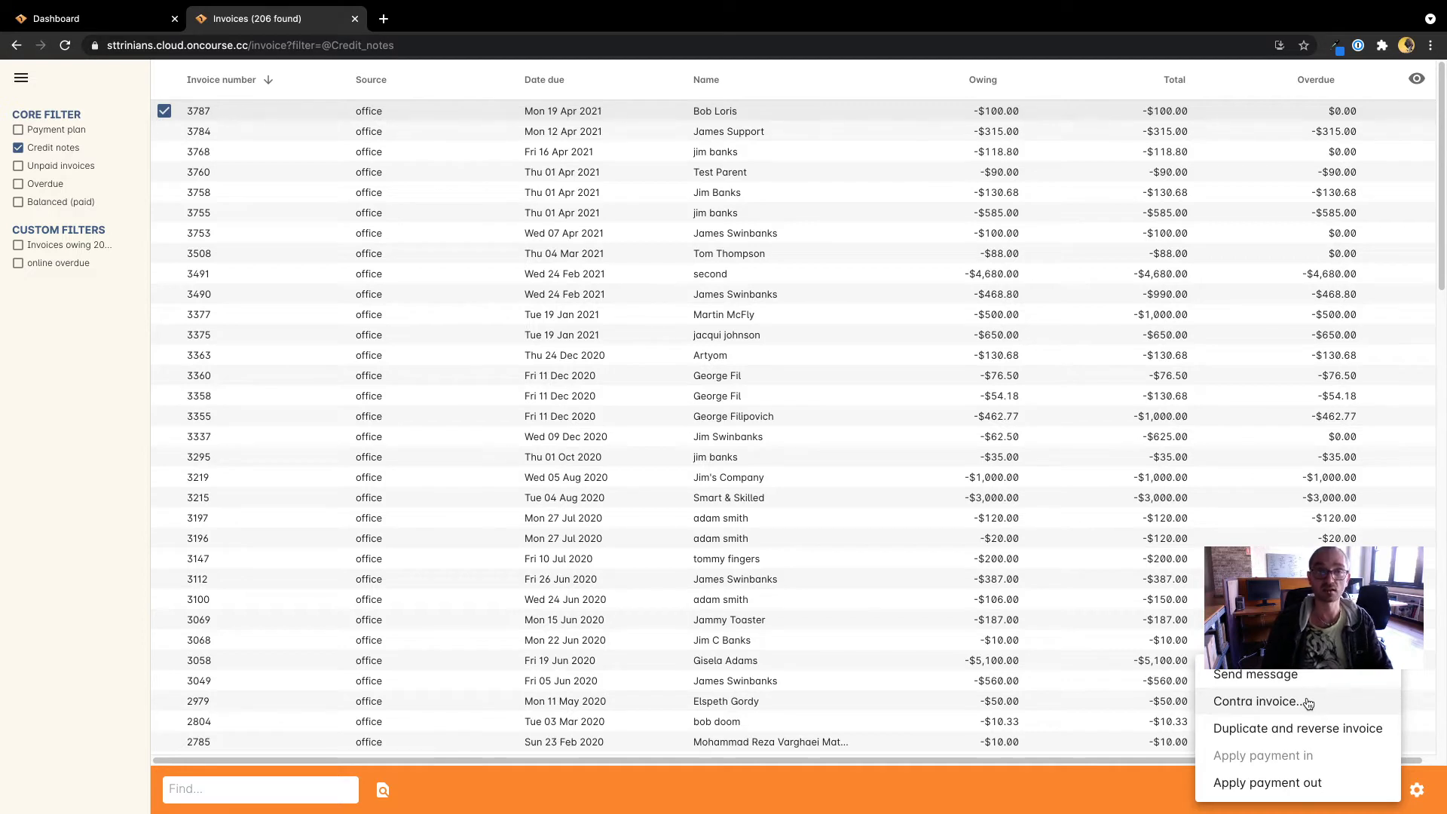
click(1261, 702)
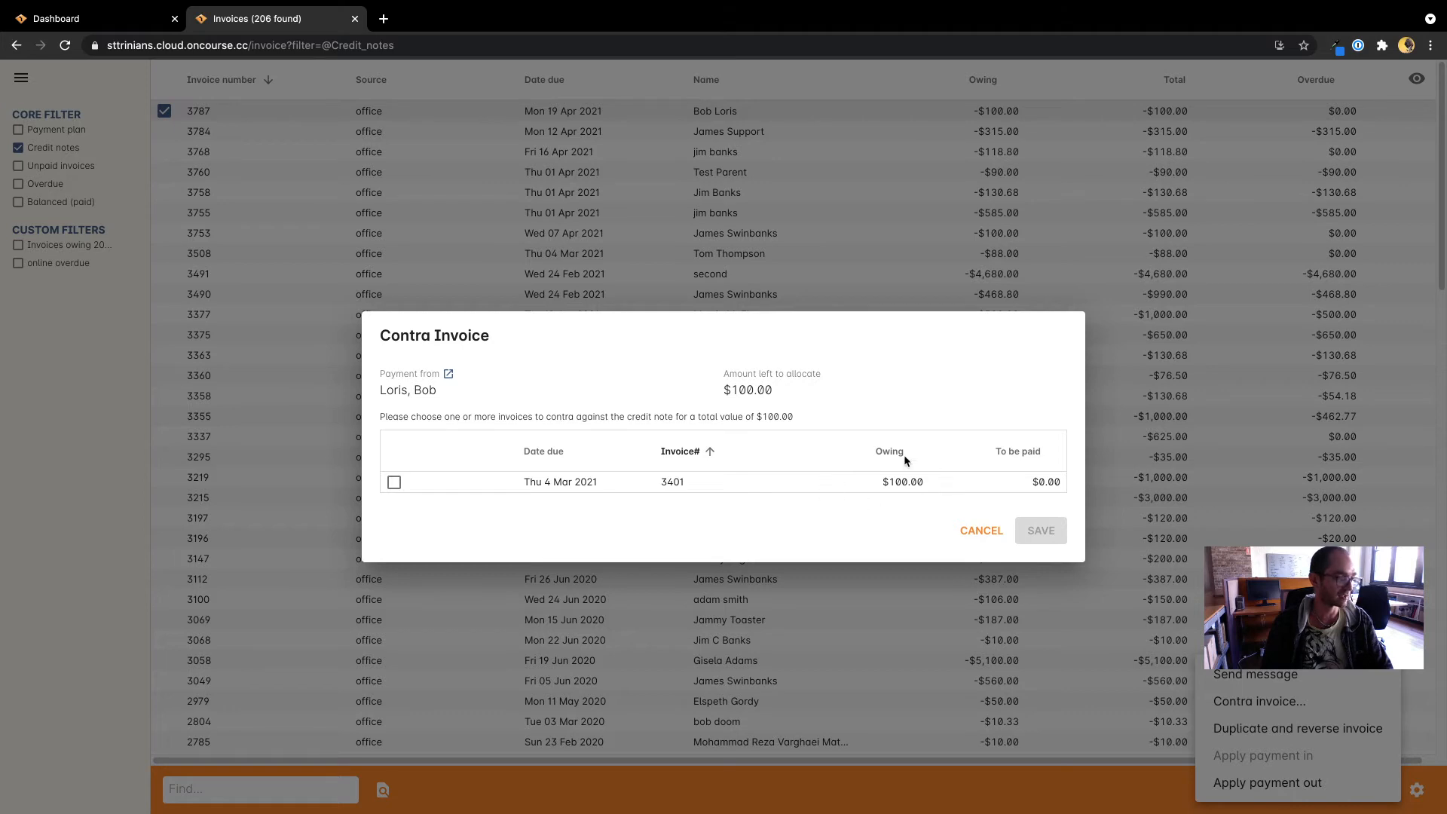
click(394, 482)
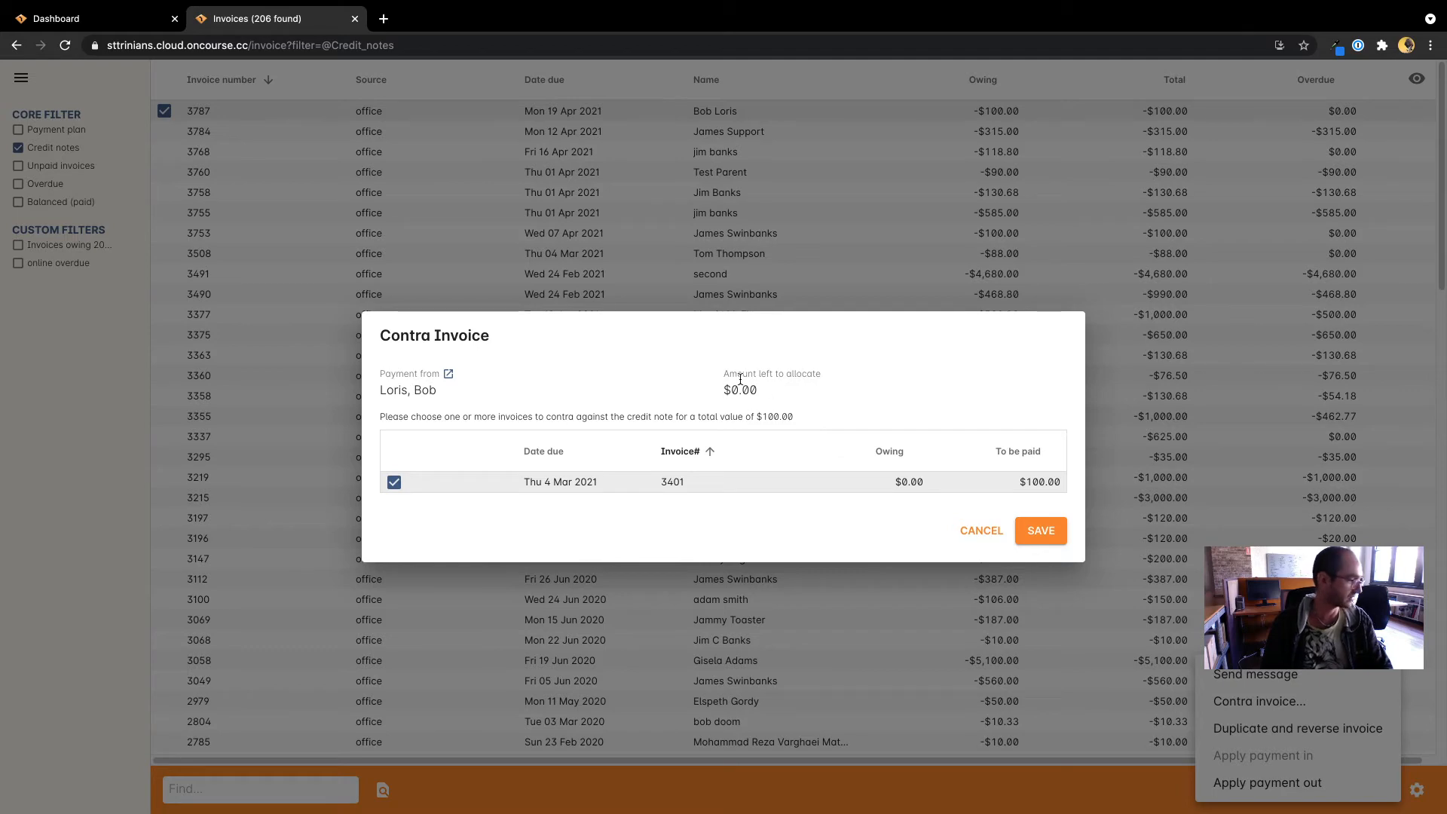
click(1041, 532)
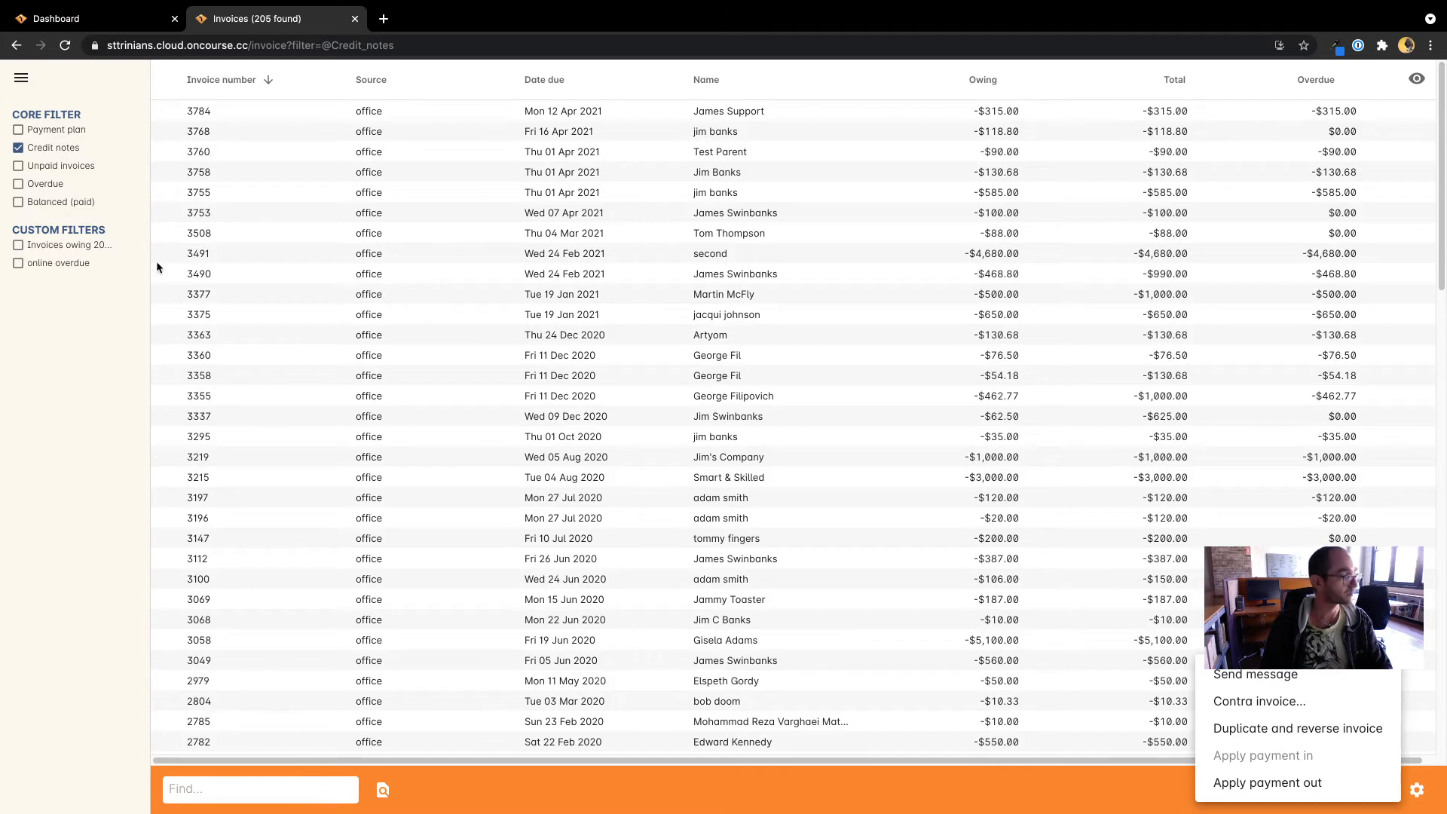
Remove the Credit notes filter and search the invoices for 3508.
click(25, 146)
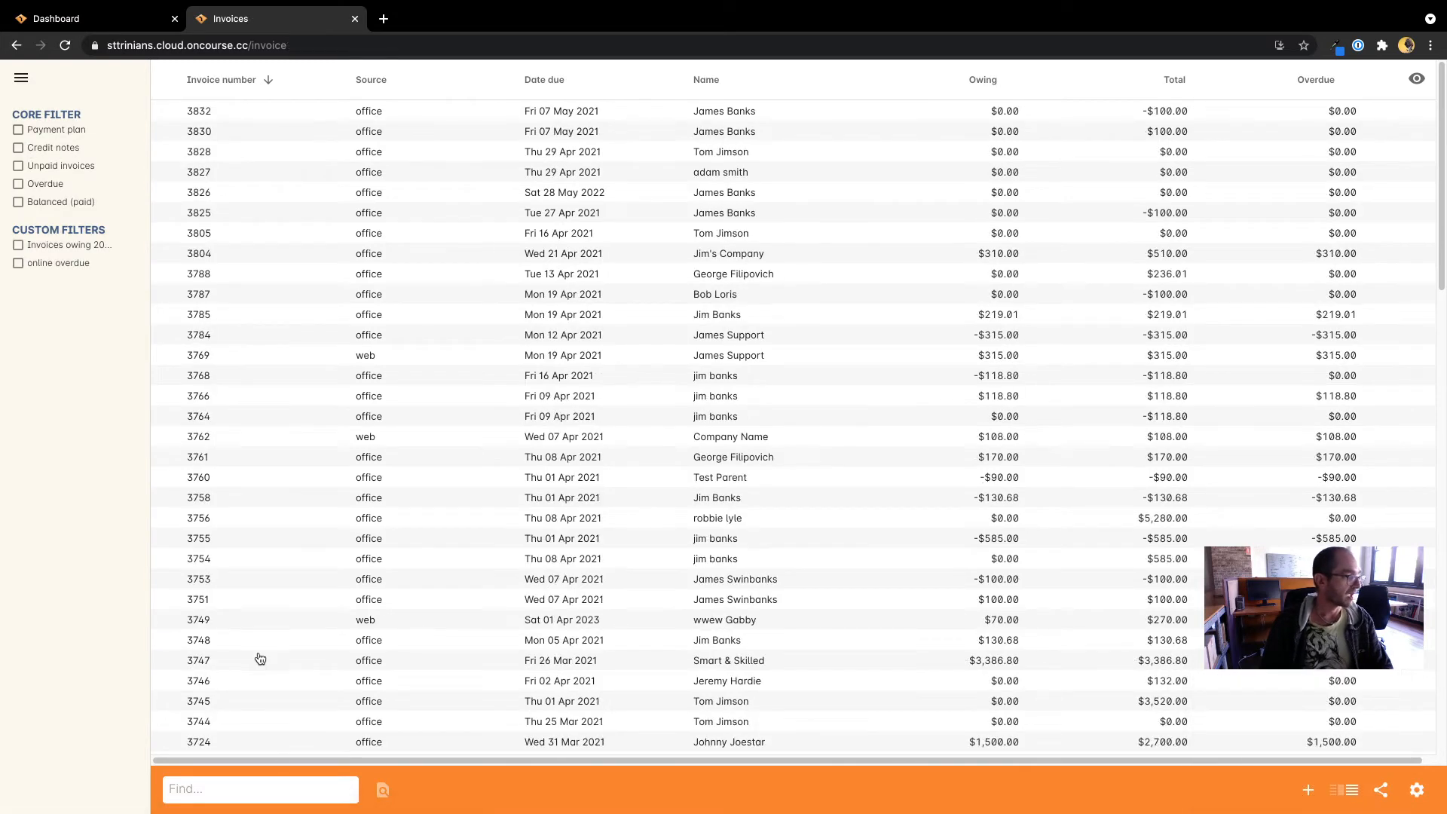
click(245, 790)
click(90, 692)
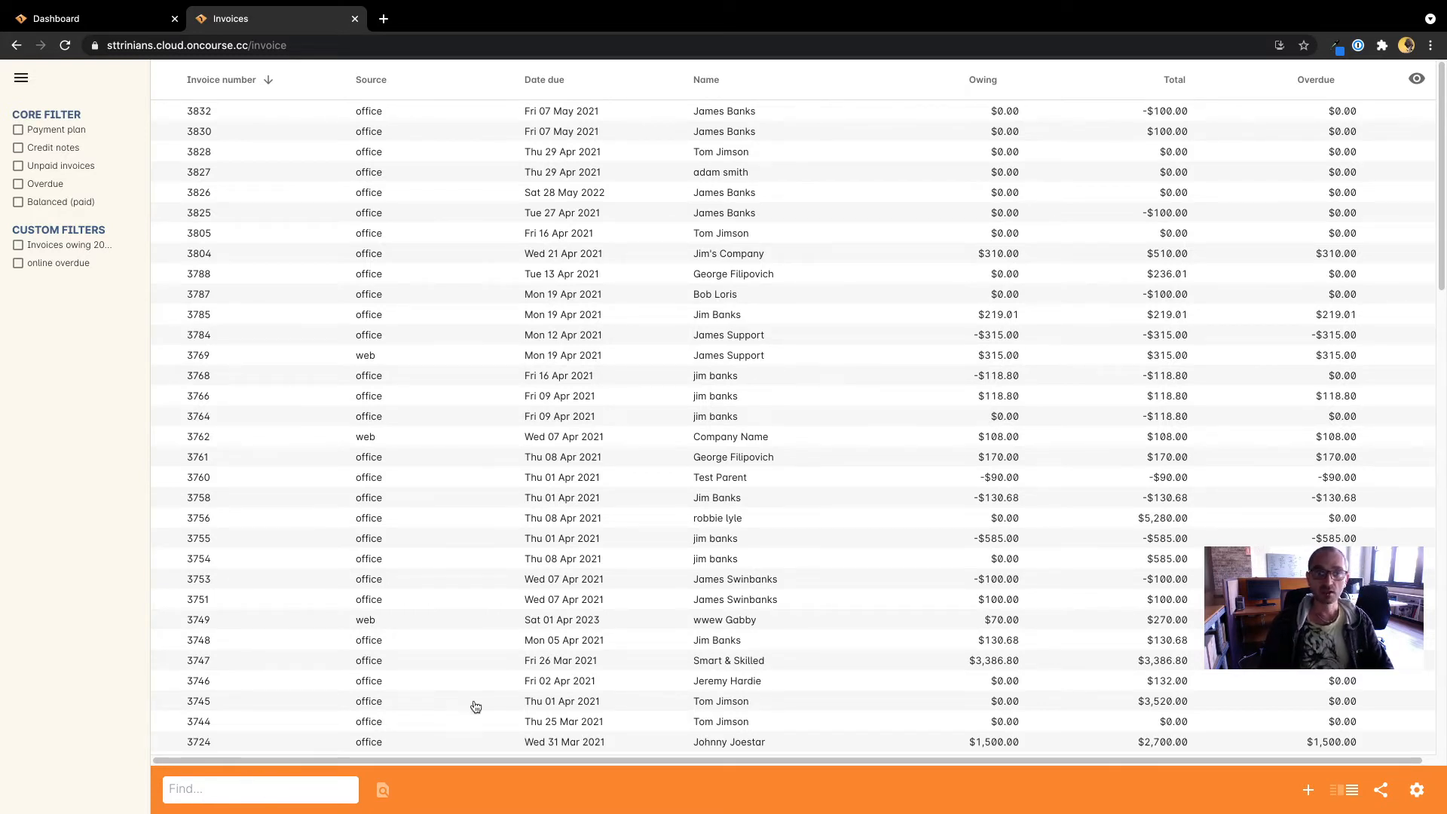
click(286, 791)
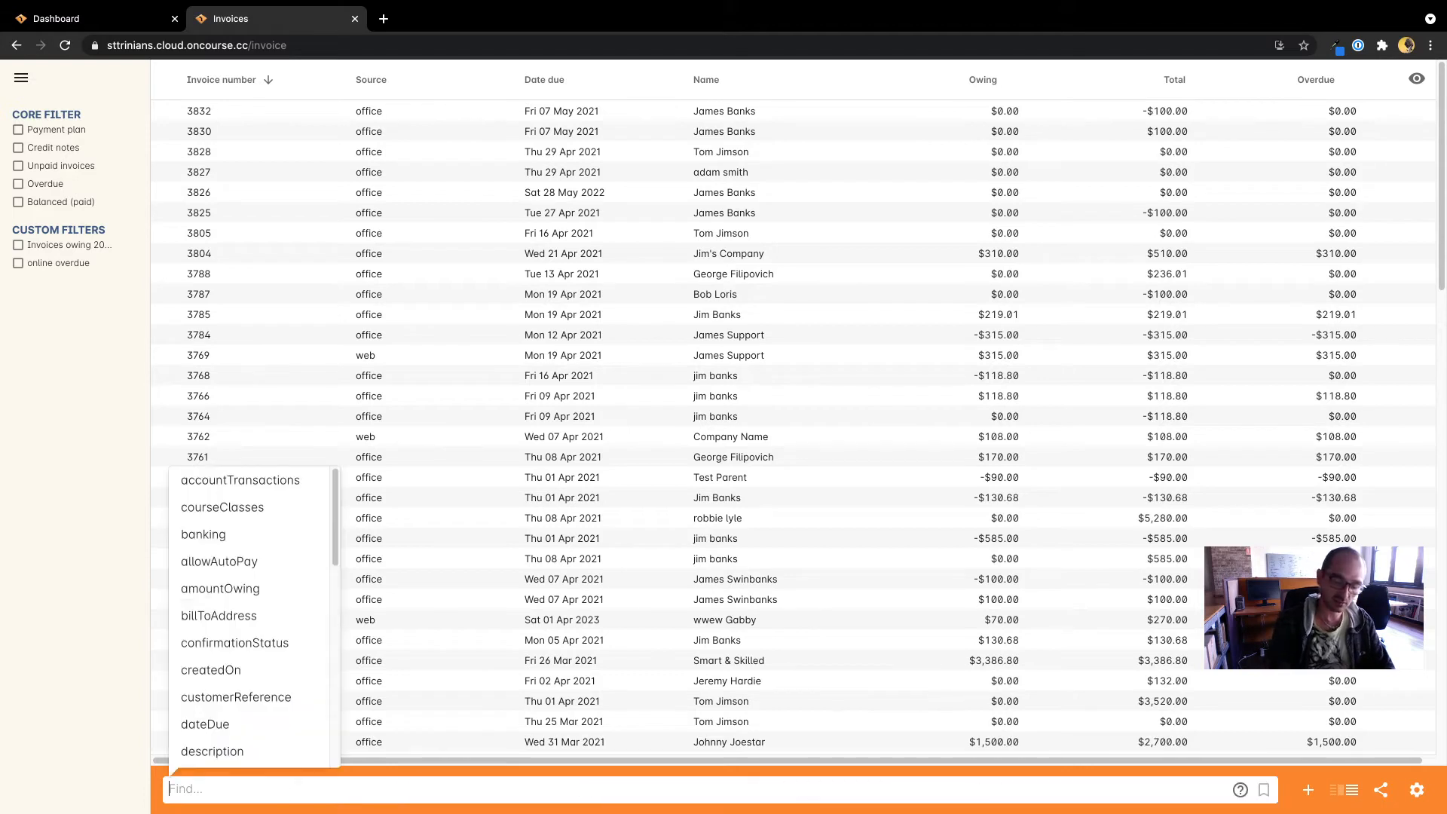
text(3508)
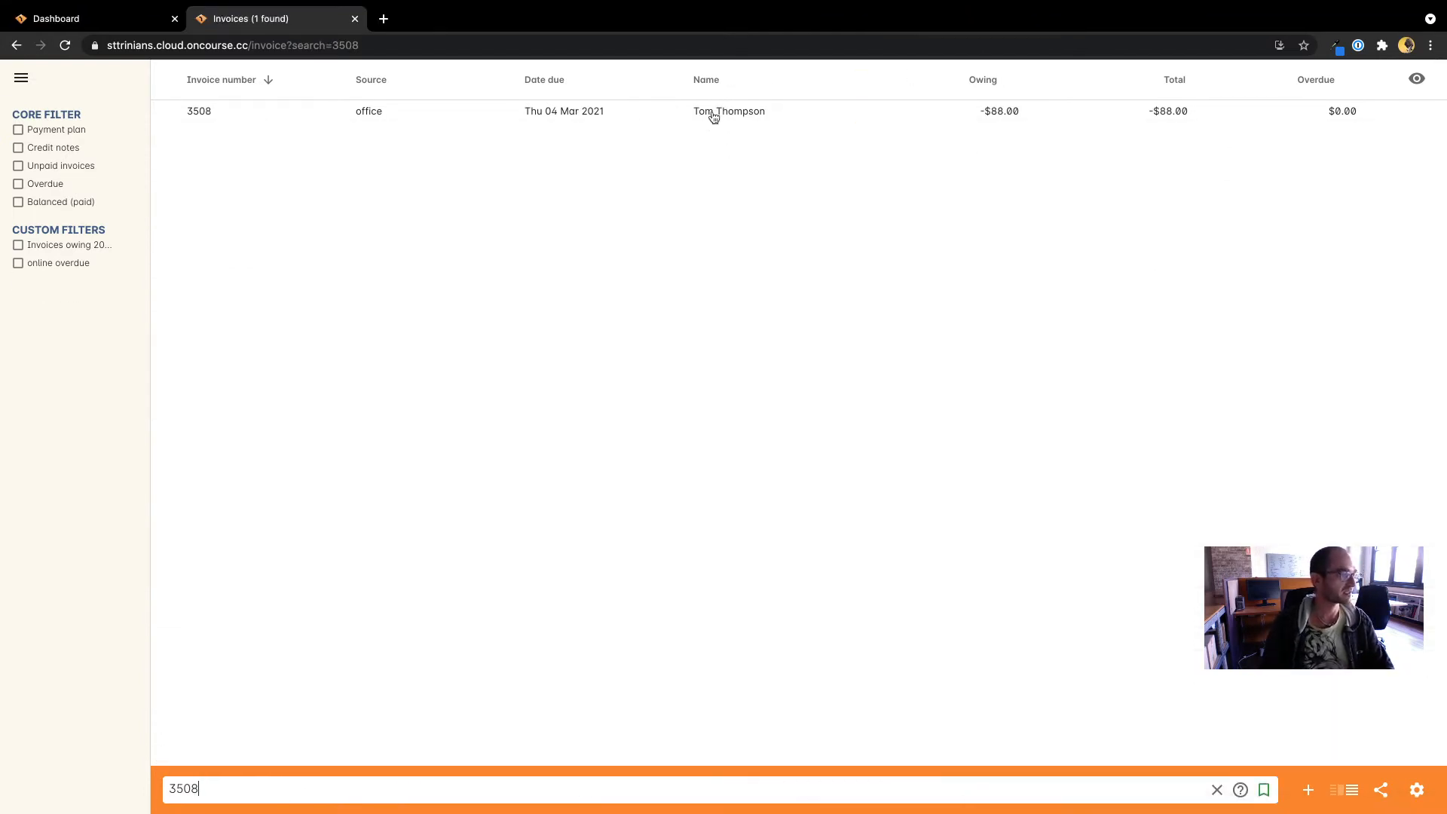
Apply a credit card payment out to credit note 3508, refunding the $88 payment of 23 Feb 2021, and save it.
click(716, 118)
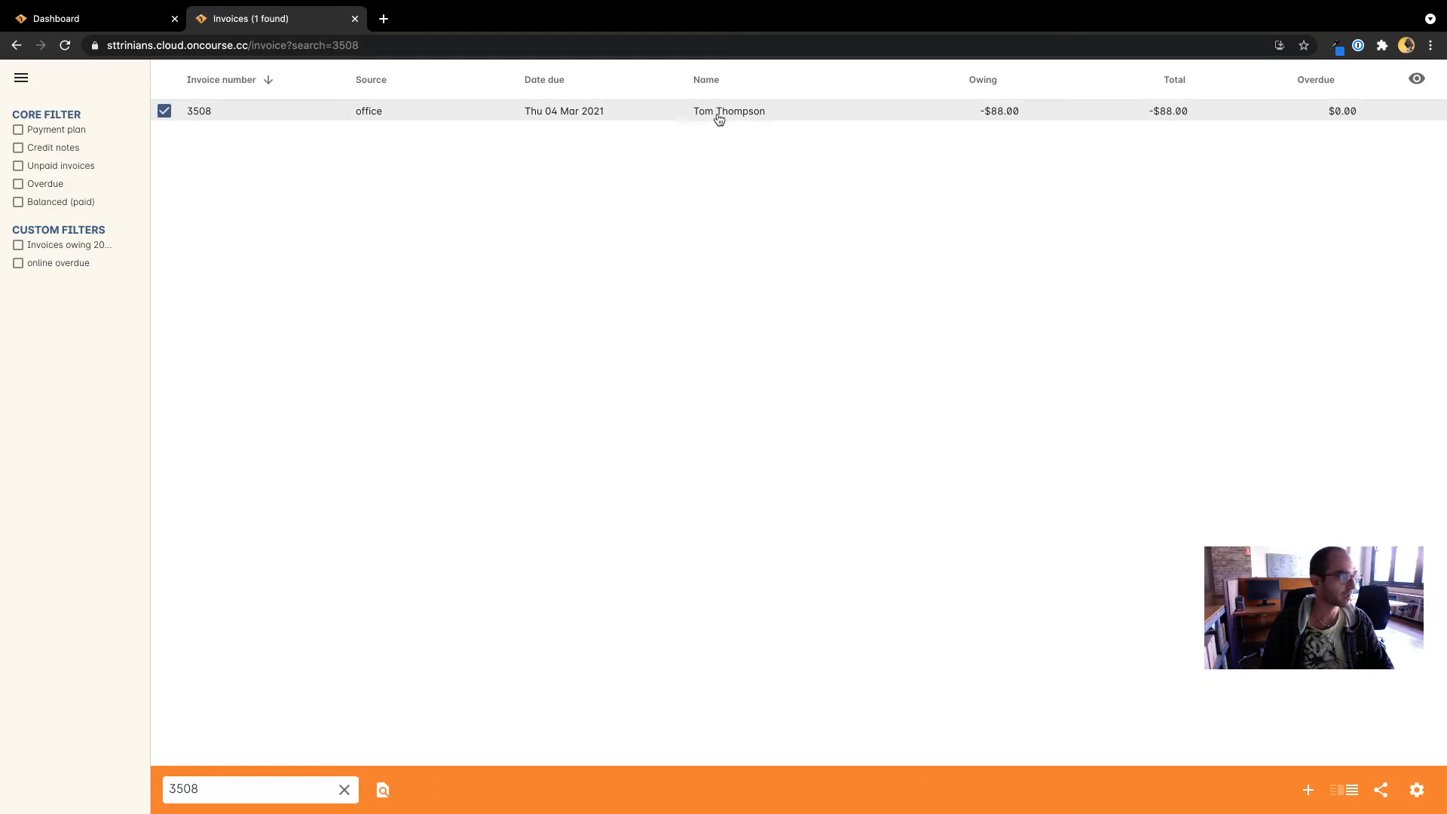
click(1415, 792)
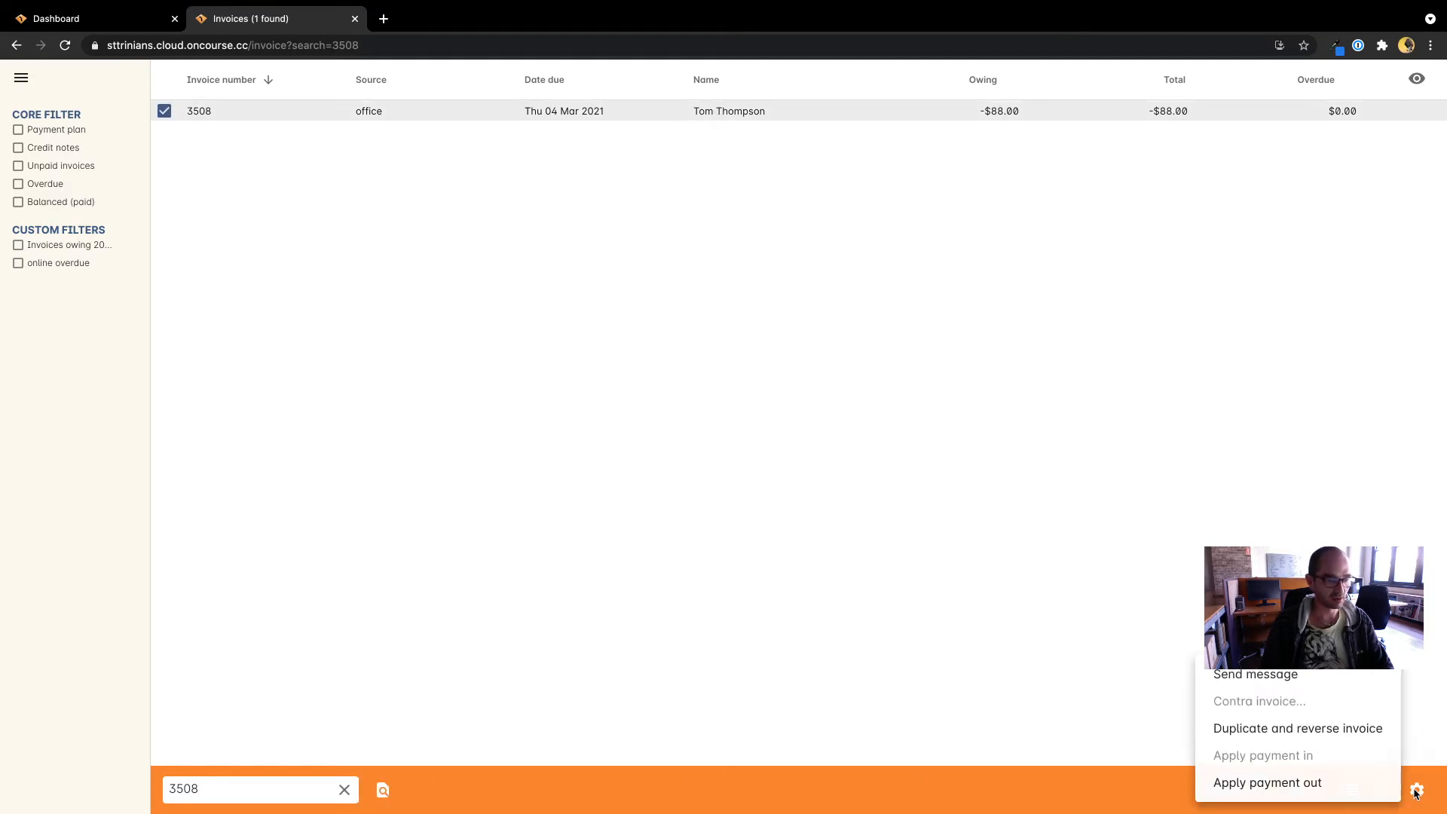
click(1264, 786)
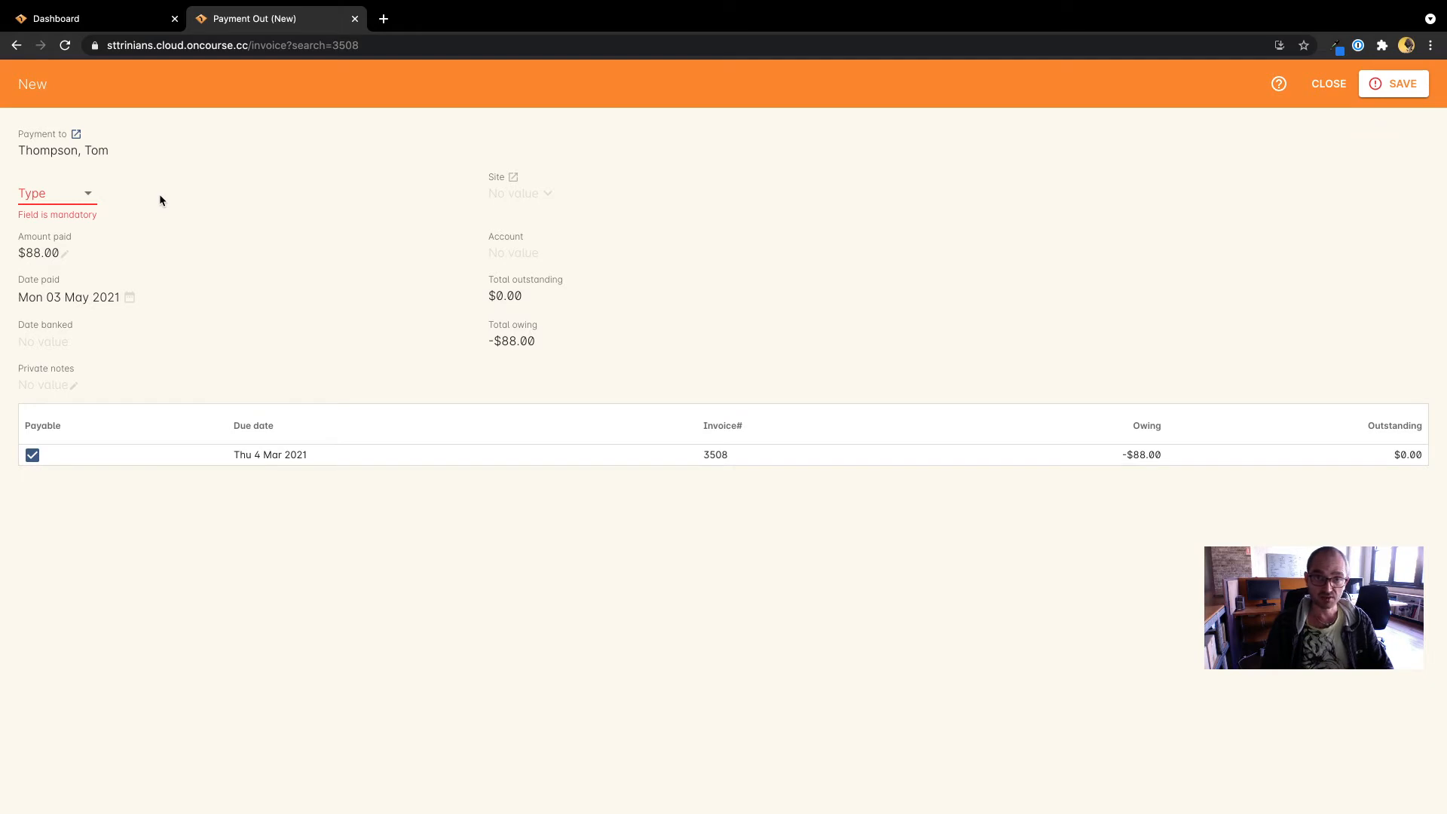
click(75, 199)
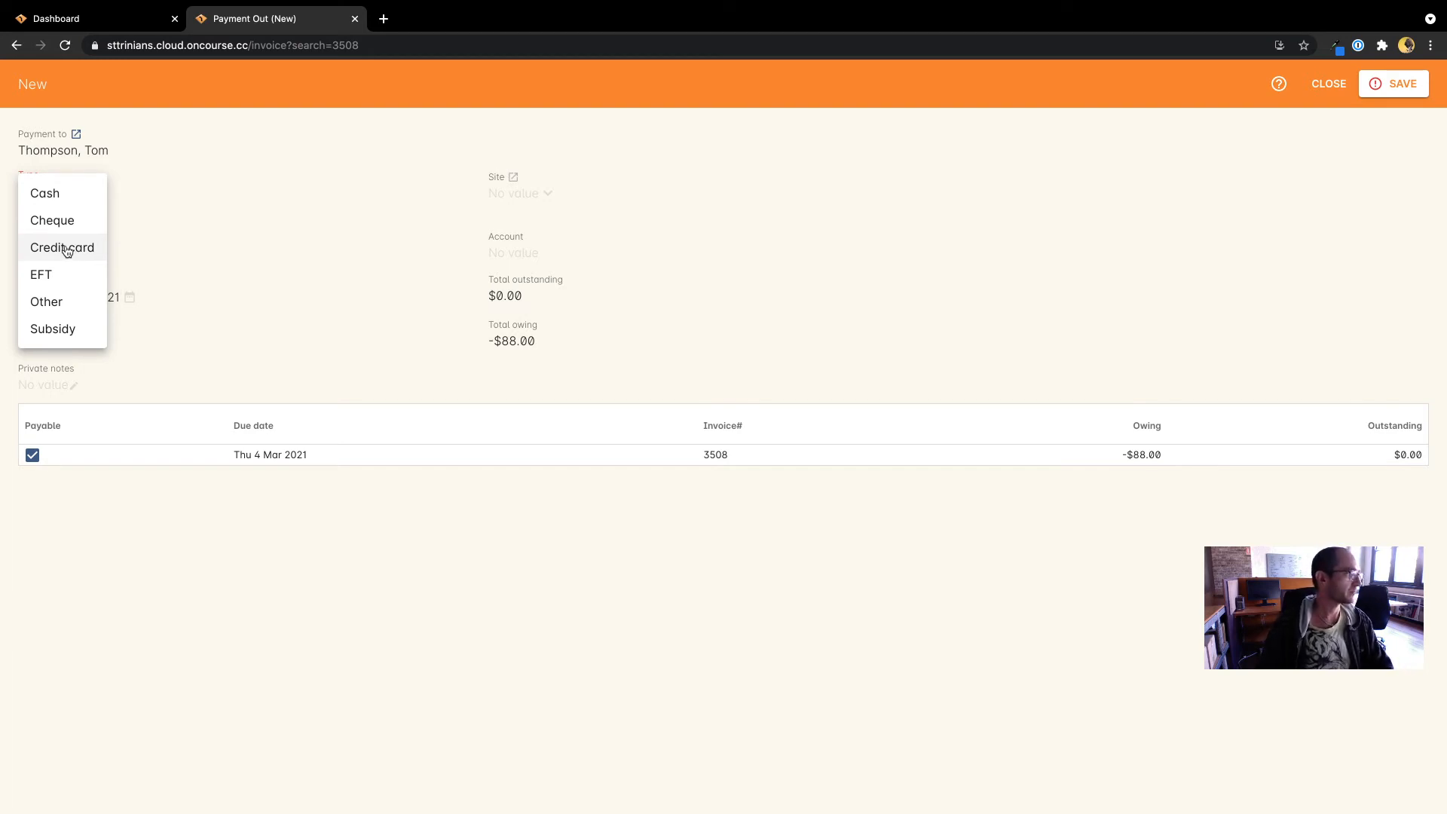
click(67, 251)
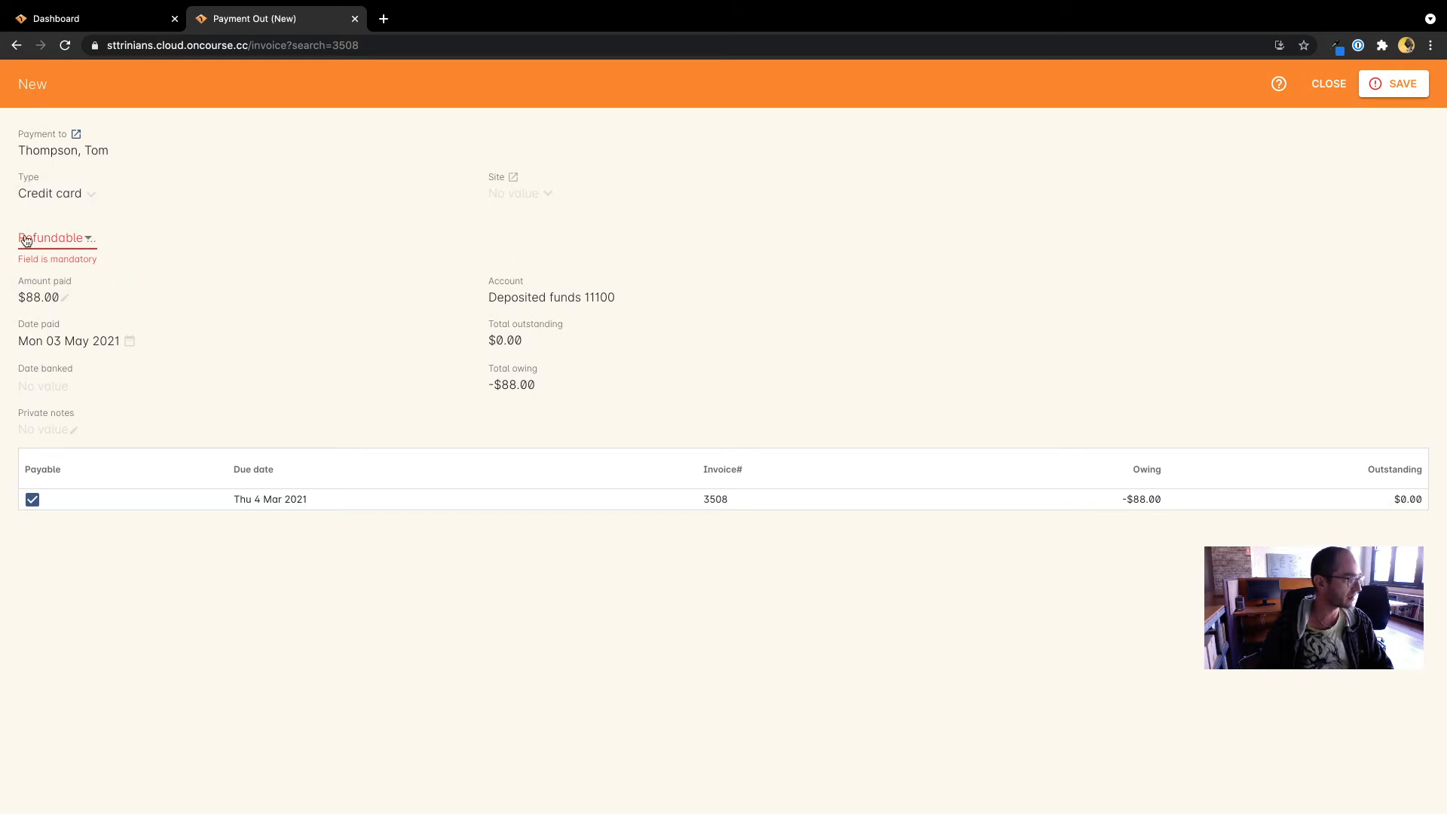
click(88, 240)
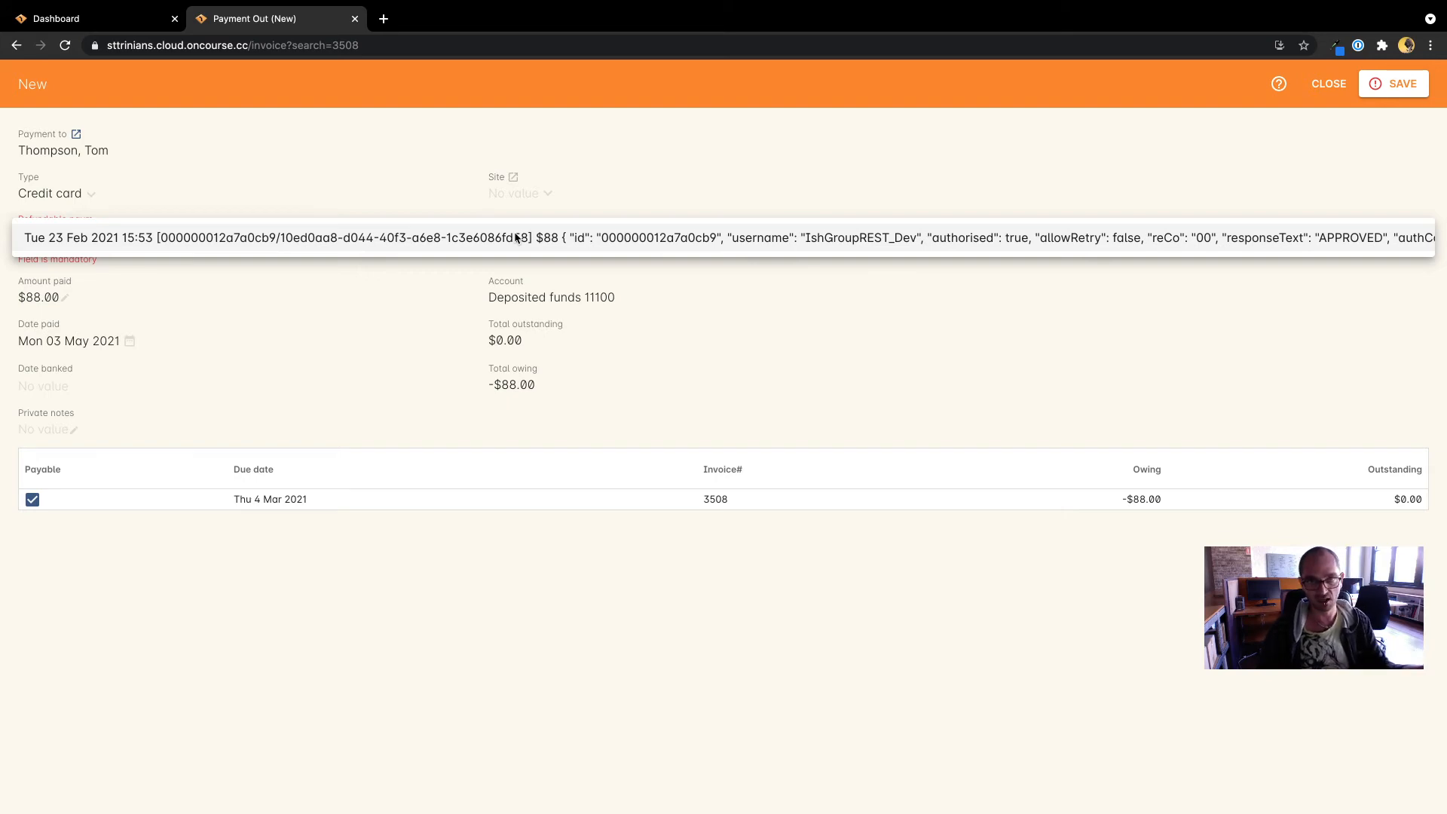
click(251, 239)
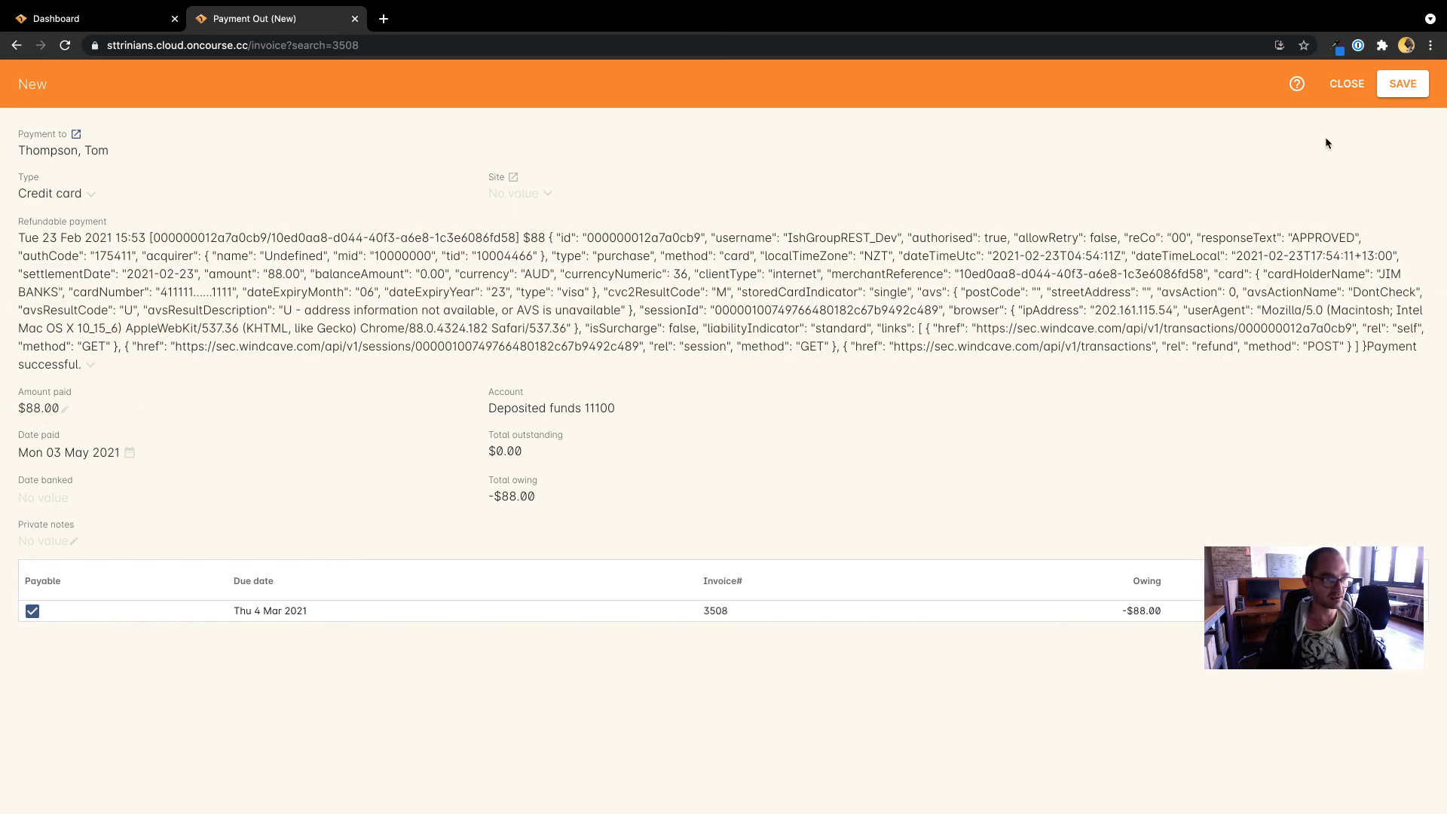
click(1394, 89)
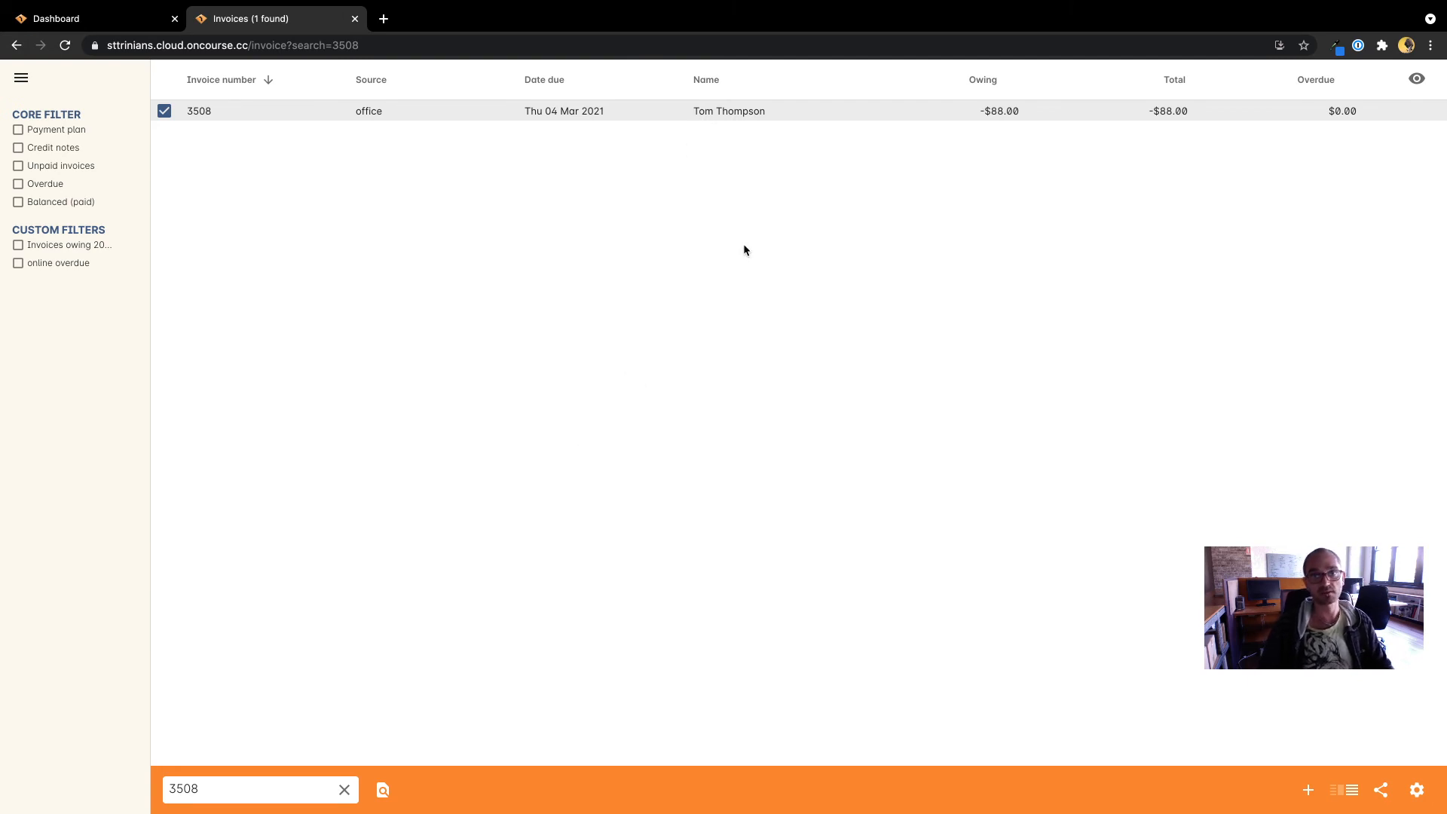
Clear the 3508 search, then apply and save a Cash payment out for credit note 3768 with the site set to online.
click(164, 112)
click(345, 789)
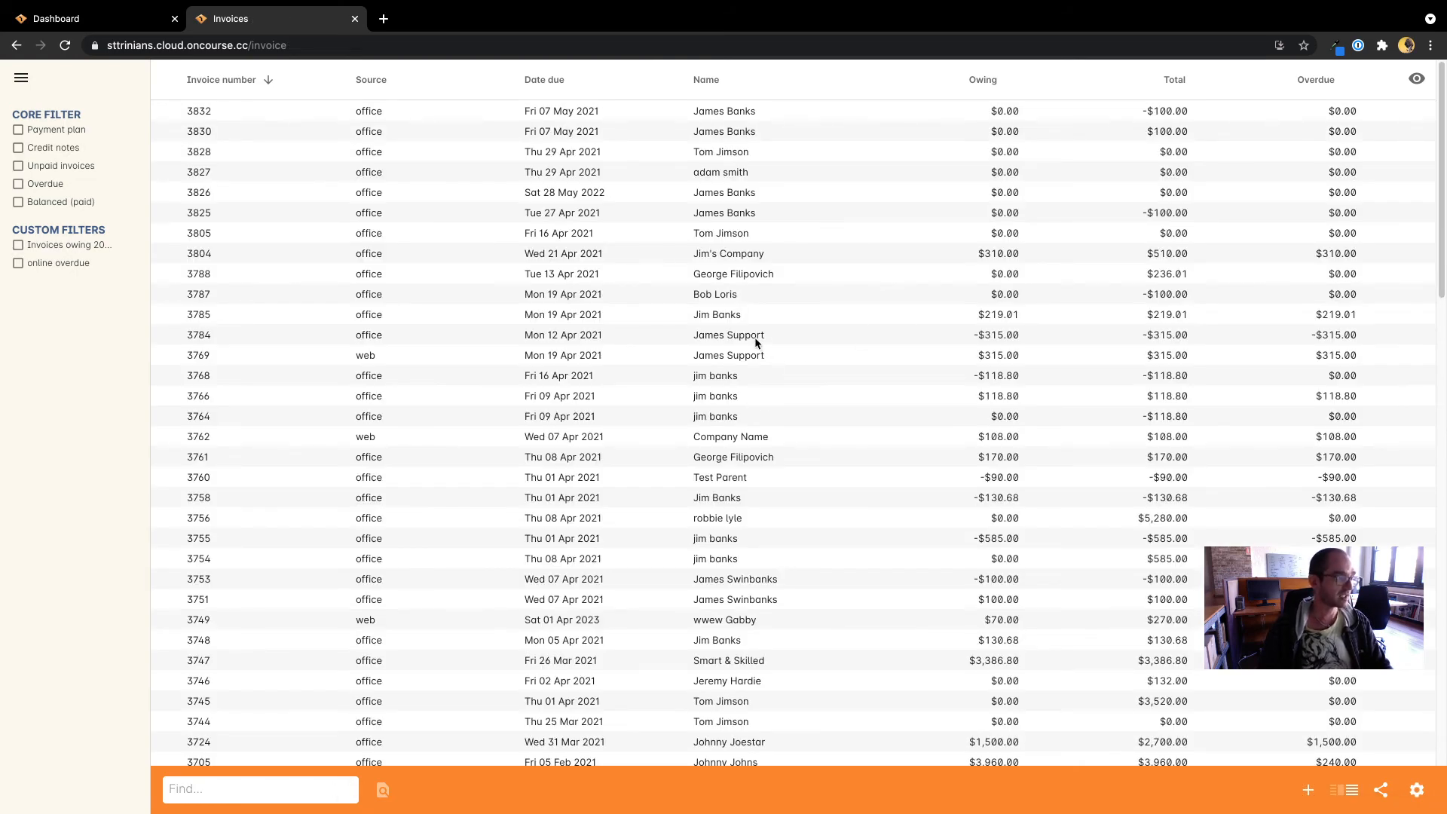
click(754, 373)
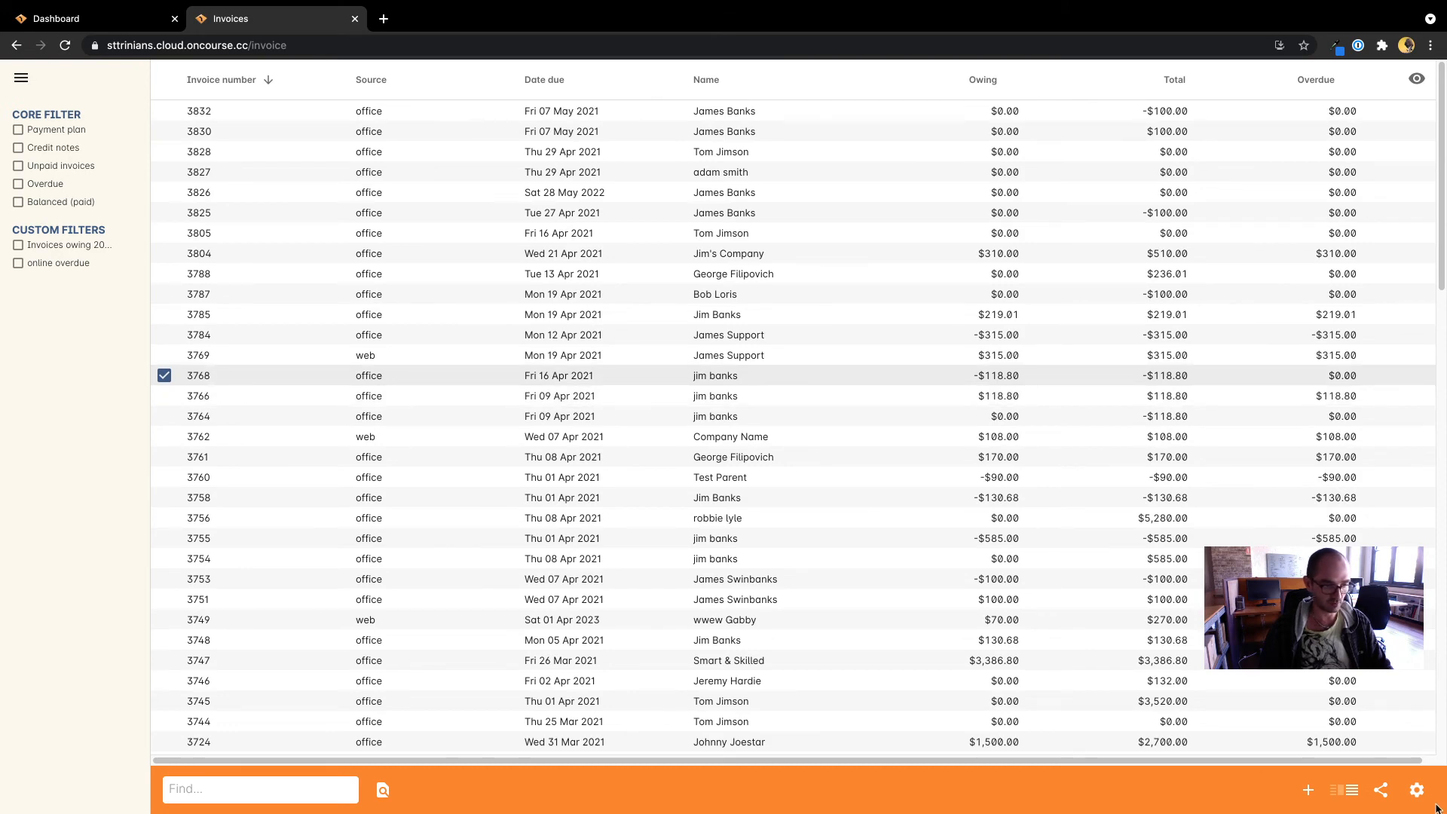
click(1417, 790)
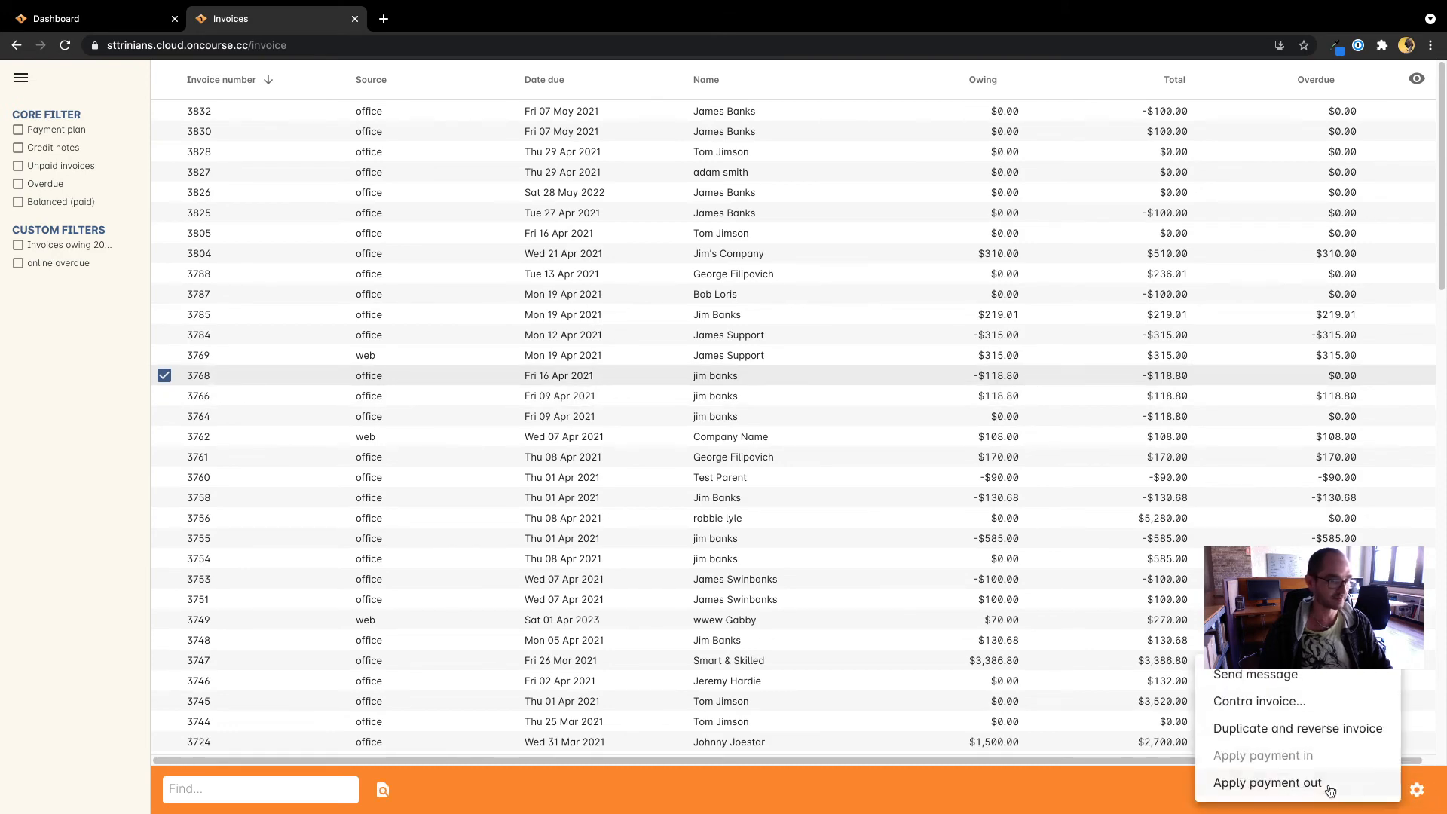
click(1282, 790)
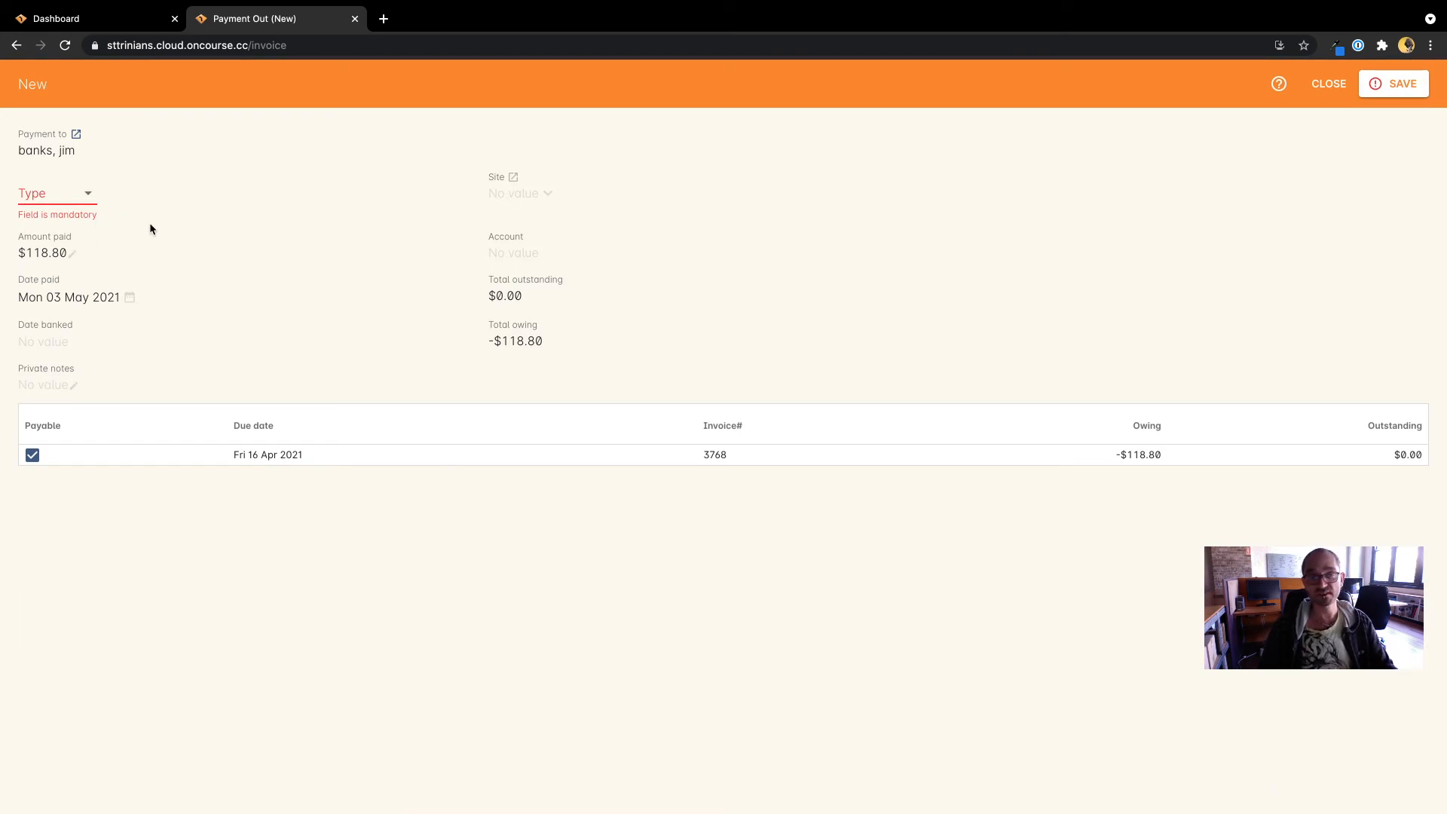
click(46, 196)
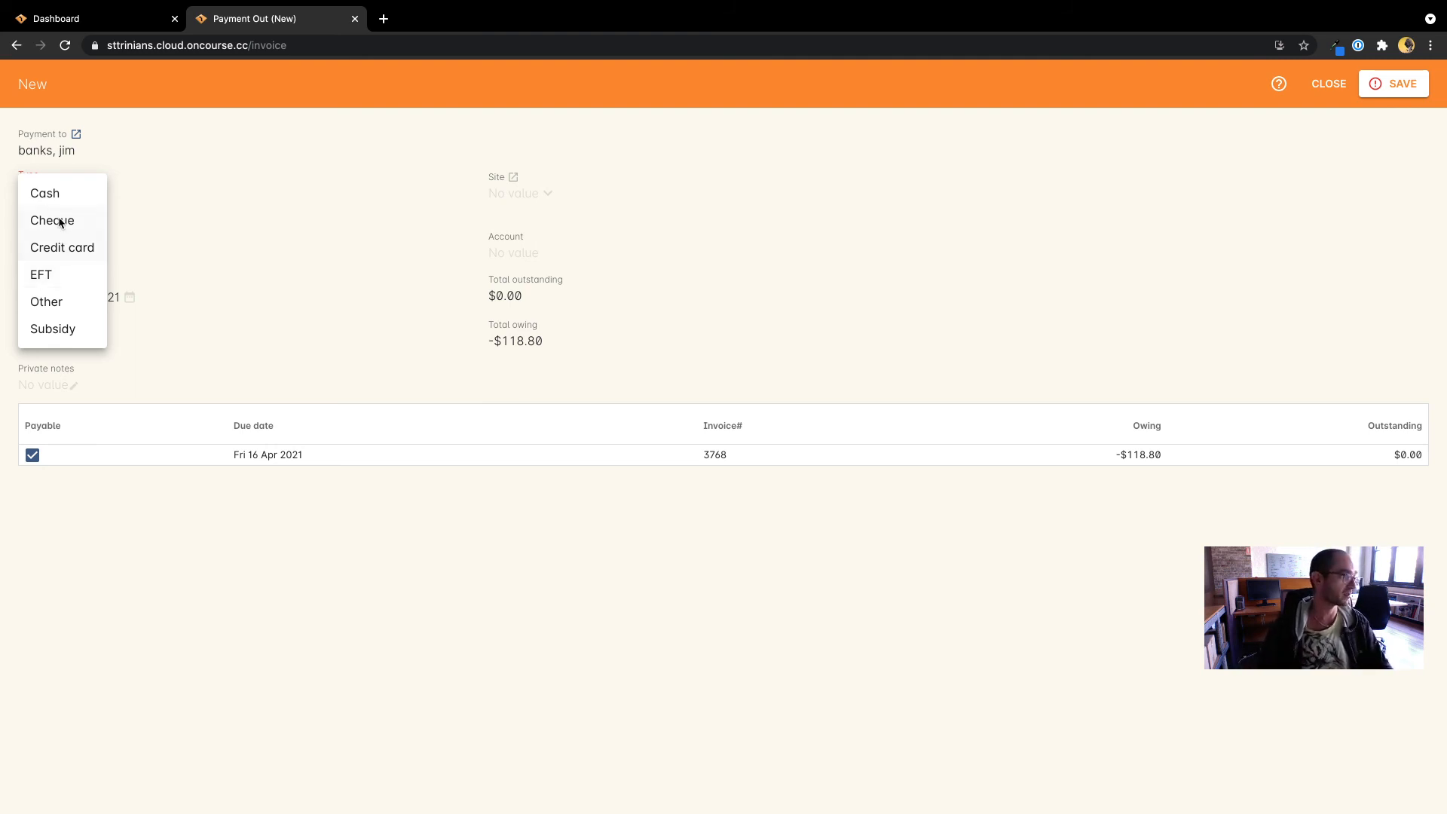
click(59, 193)
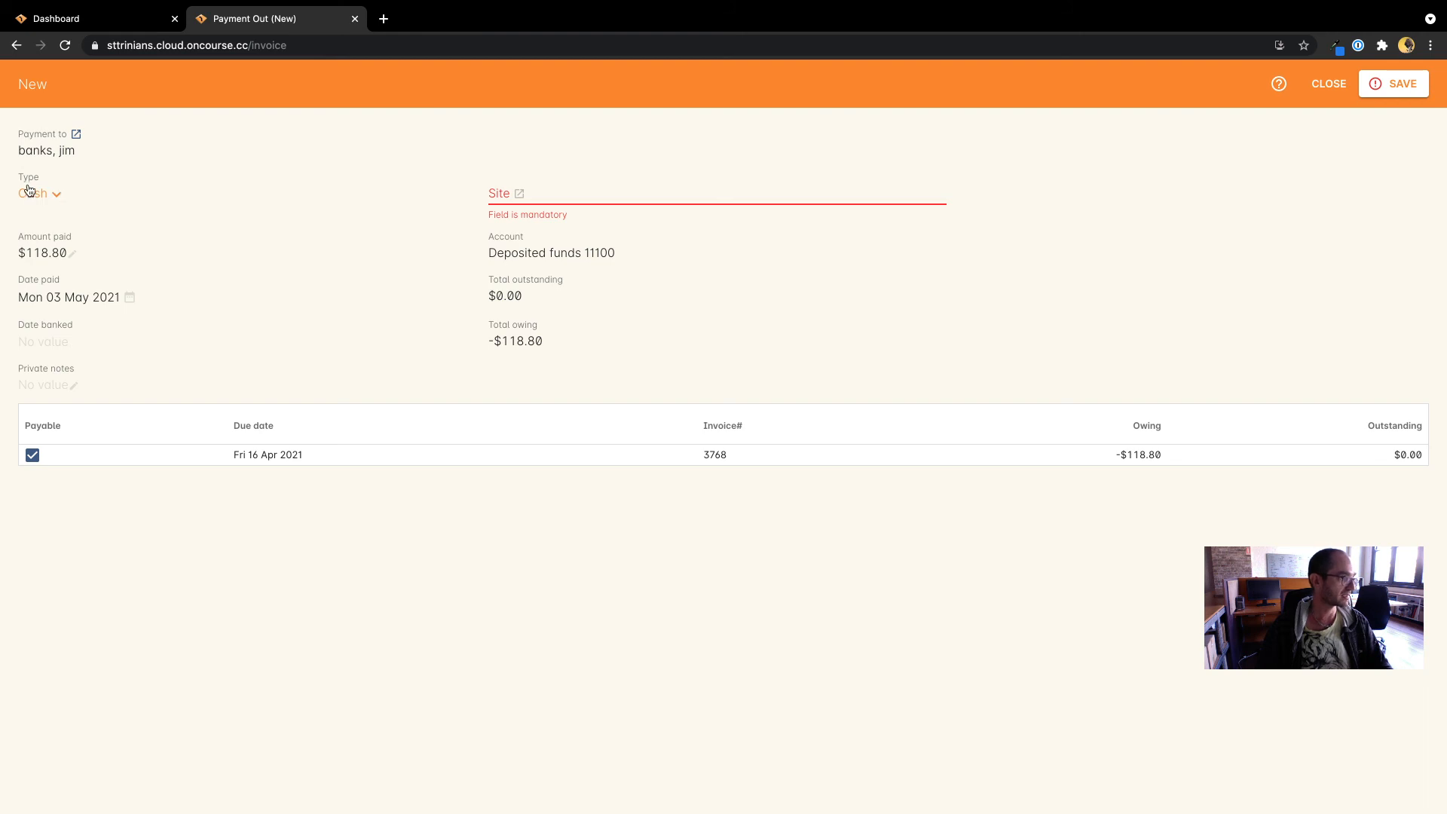
click(563, 194)
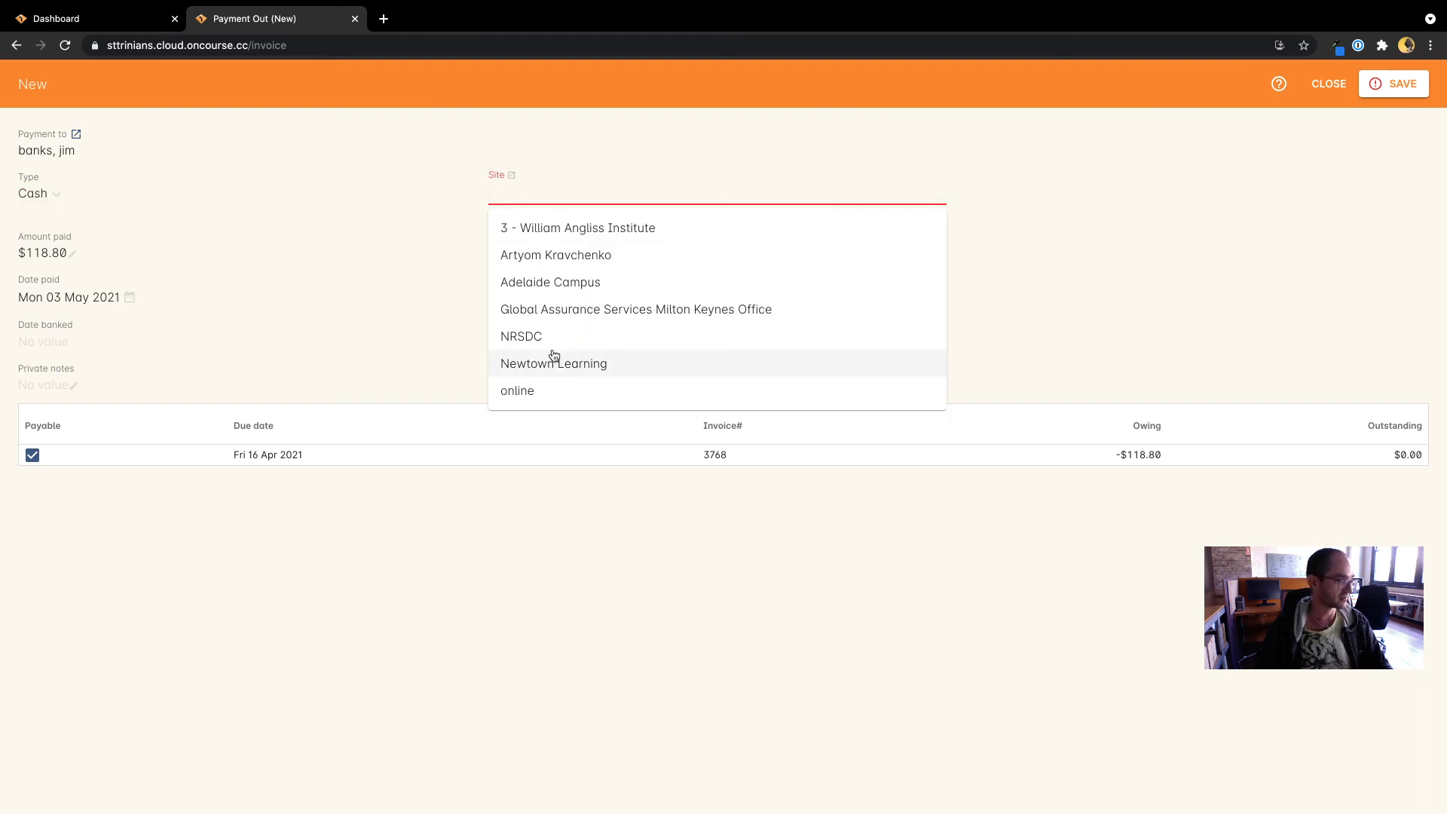
click(519, 391)
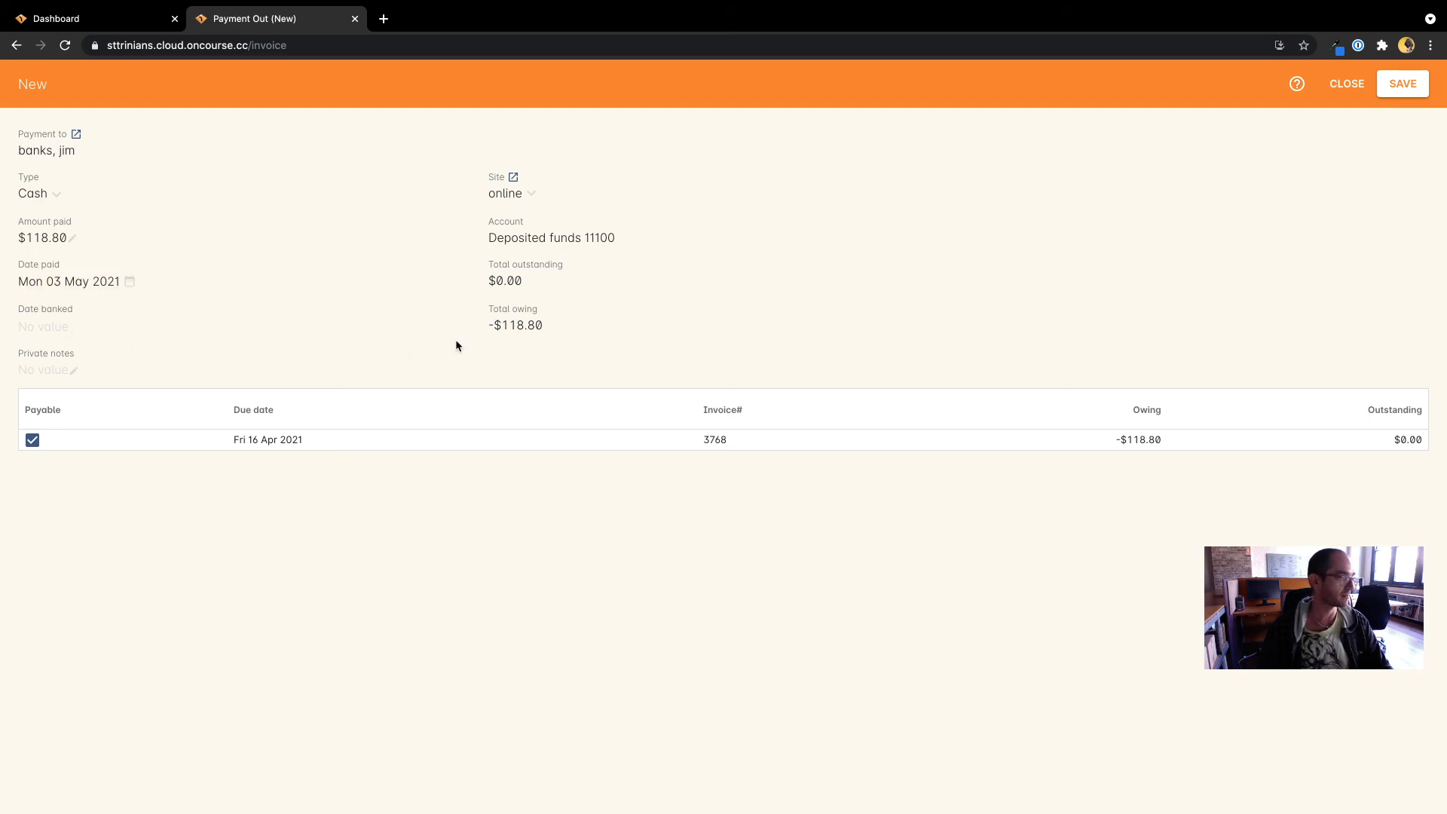
click(1394, 83)
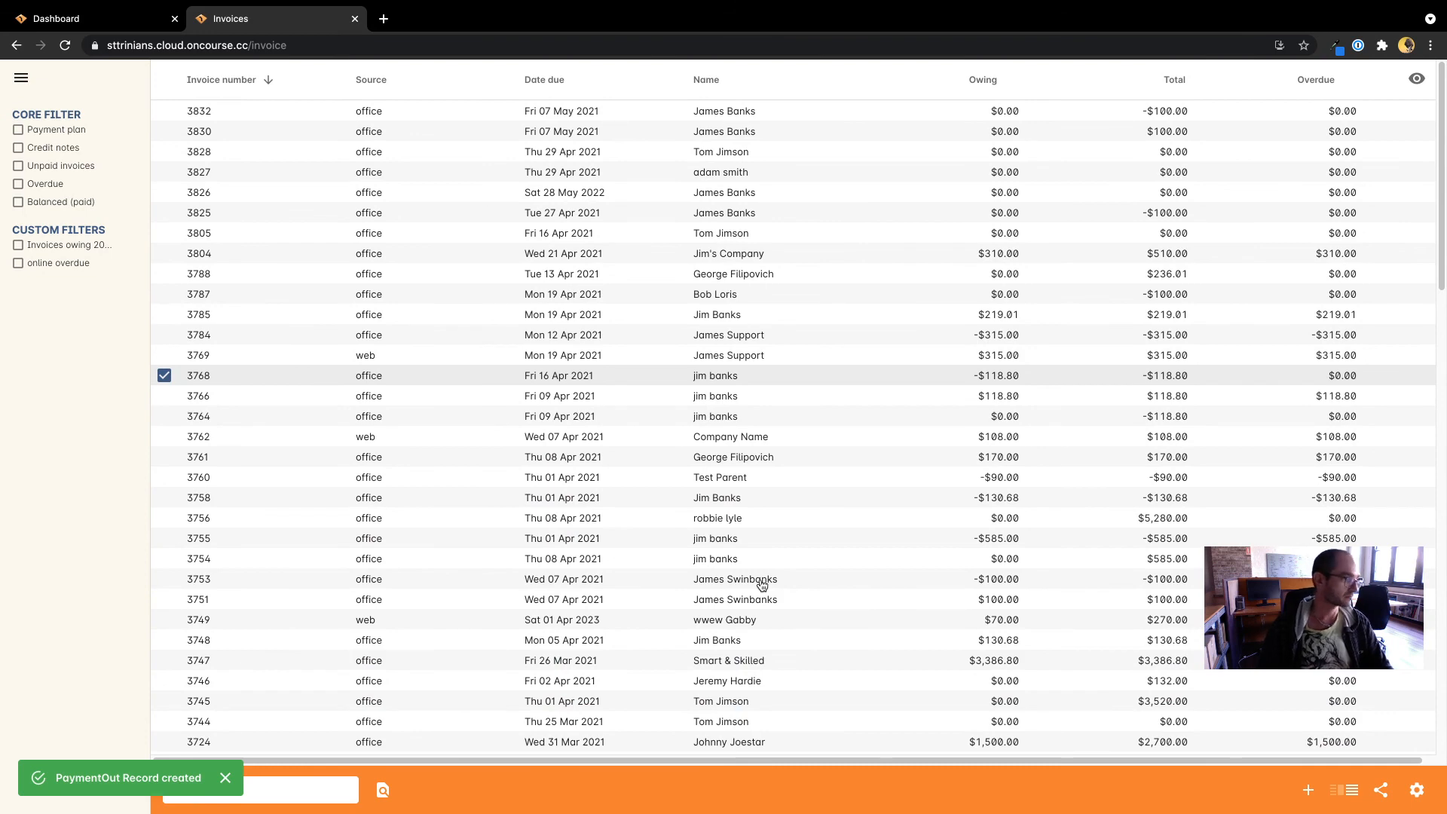
Open credit note 3768 to review its payment plan and payments.
double_click(759, 376)
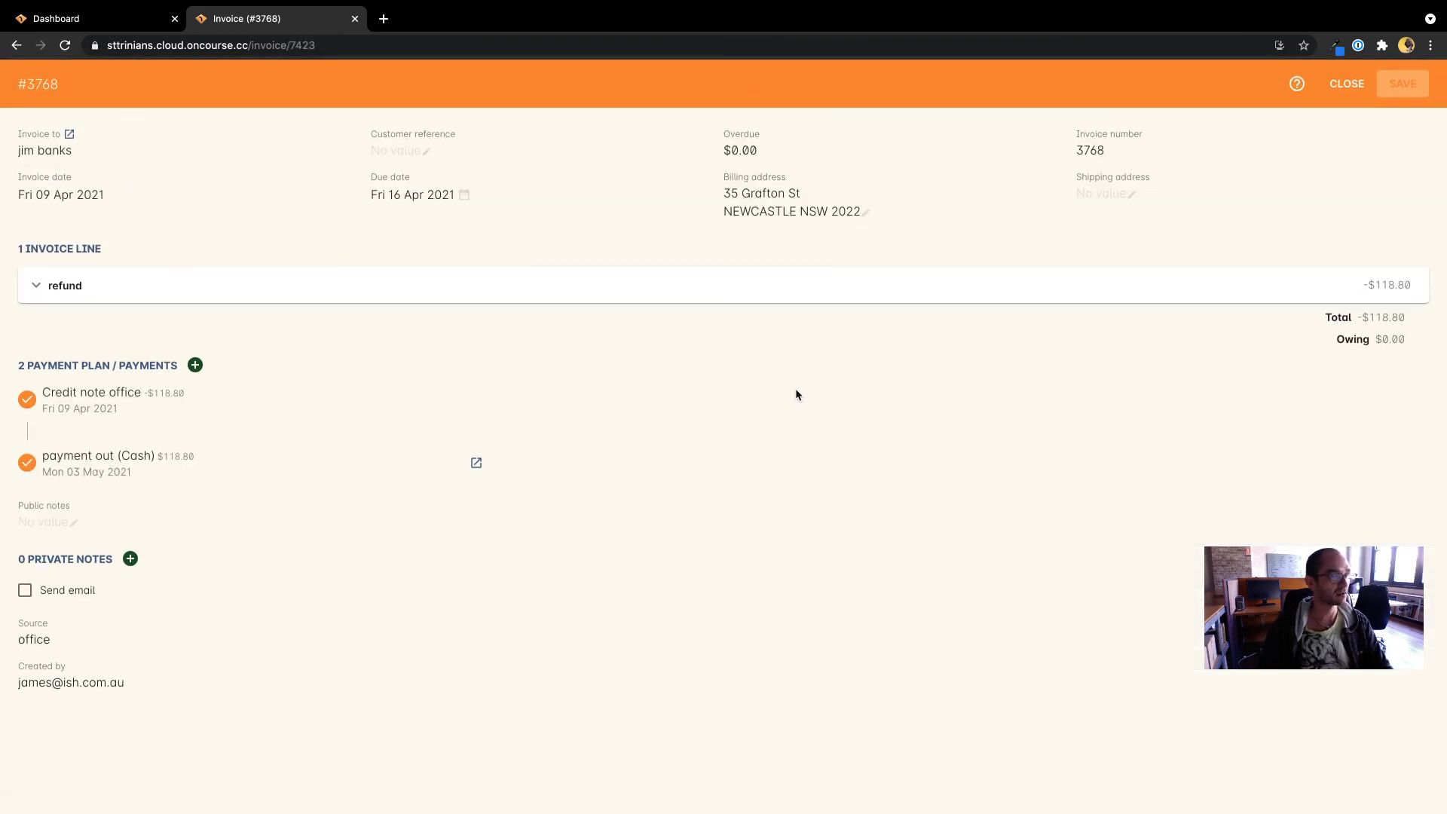